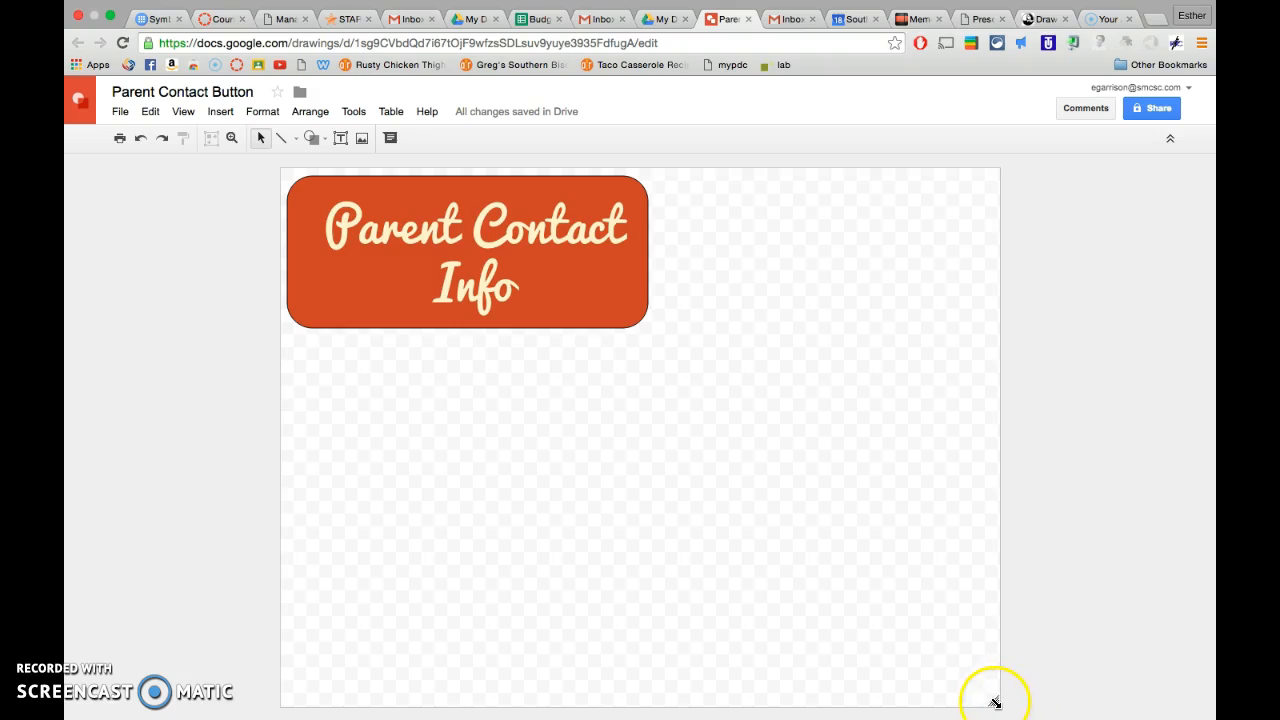
Shrink the drawing canvas to fit closely around the Parent Contact Info button and download it as a PNG image
{"action": "left_click_drag", "start_coordinate": [994, 702], "coordinate": [654, 334]}
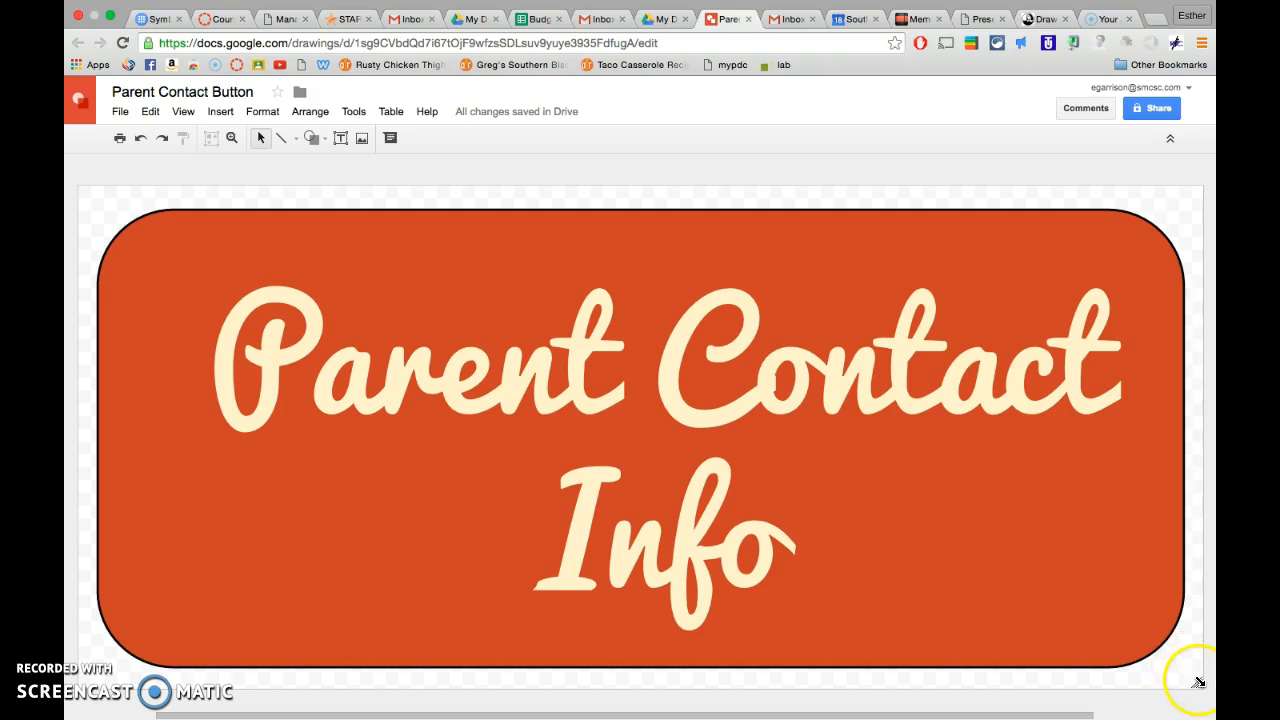
{"action": "left_click_drag", "start_coordinate": [1199, 684], "coordinate": [1198, 682]}
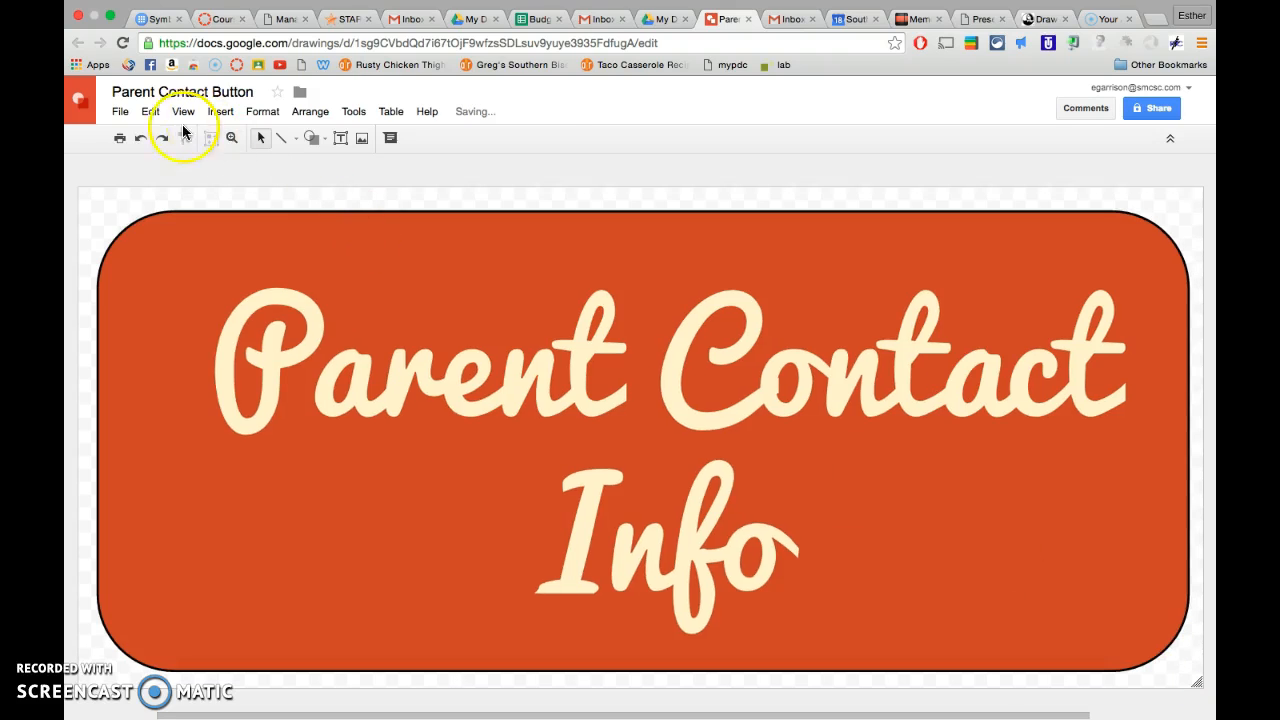
{"action": "left_click", "coordinate": [119, 112]}
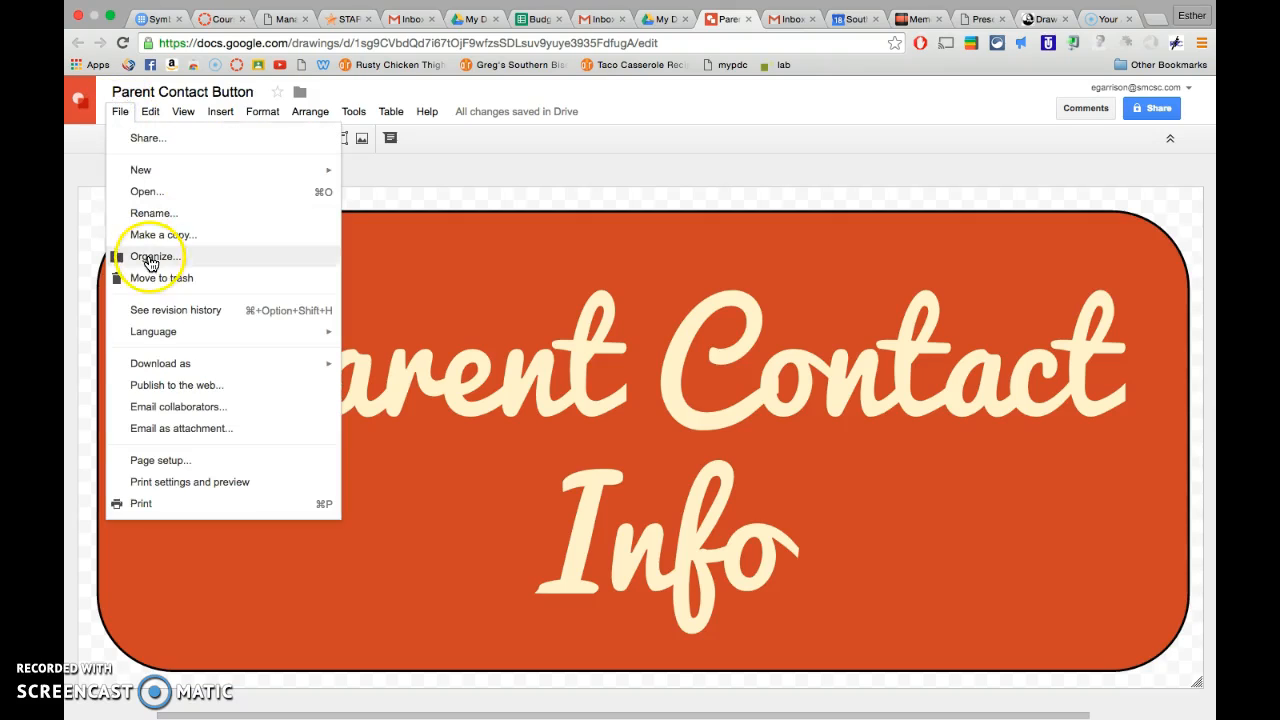
{"action": "mouse_move", "coordinate": [162, 366]}
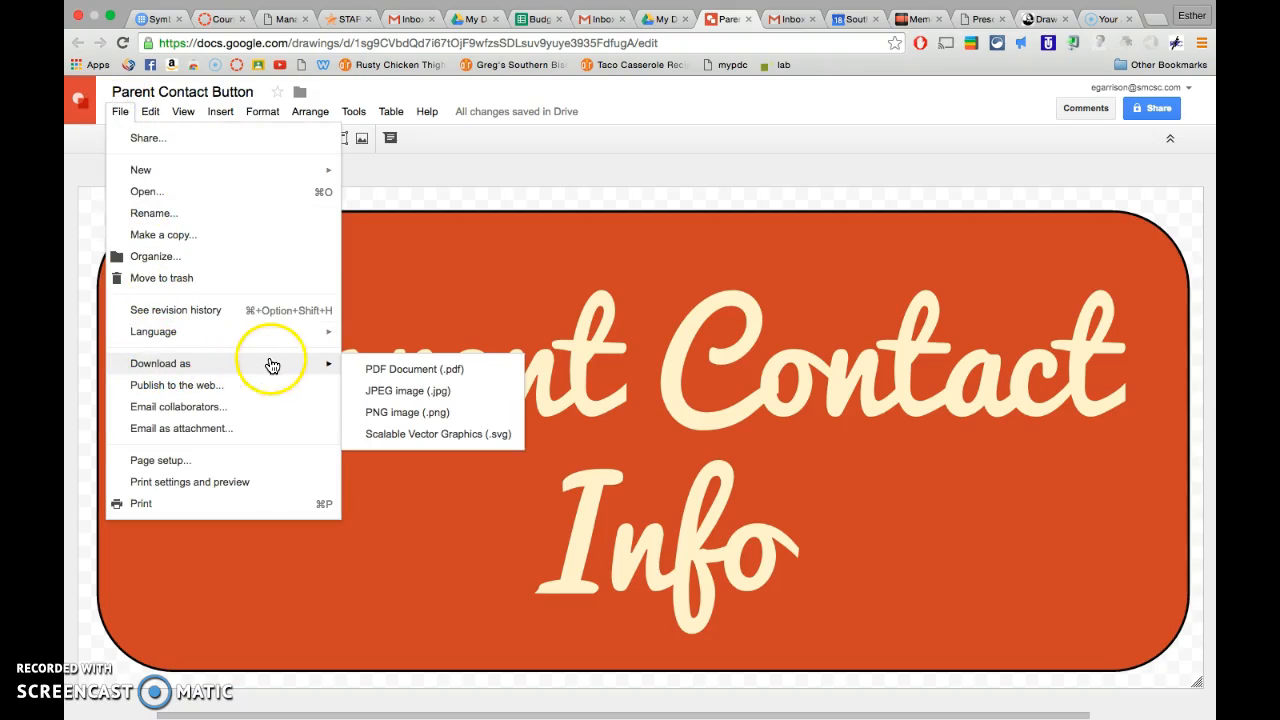
{"action": "left_click", "coordinate": [400, 418]}
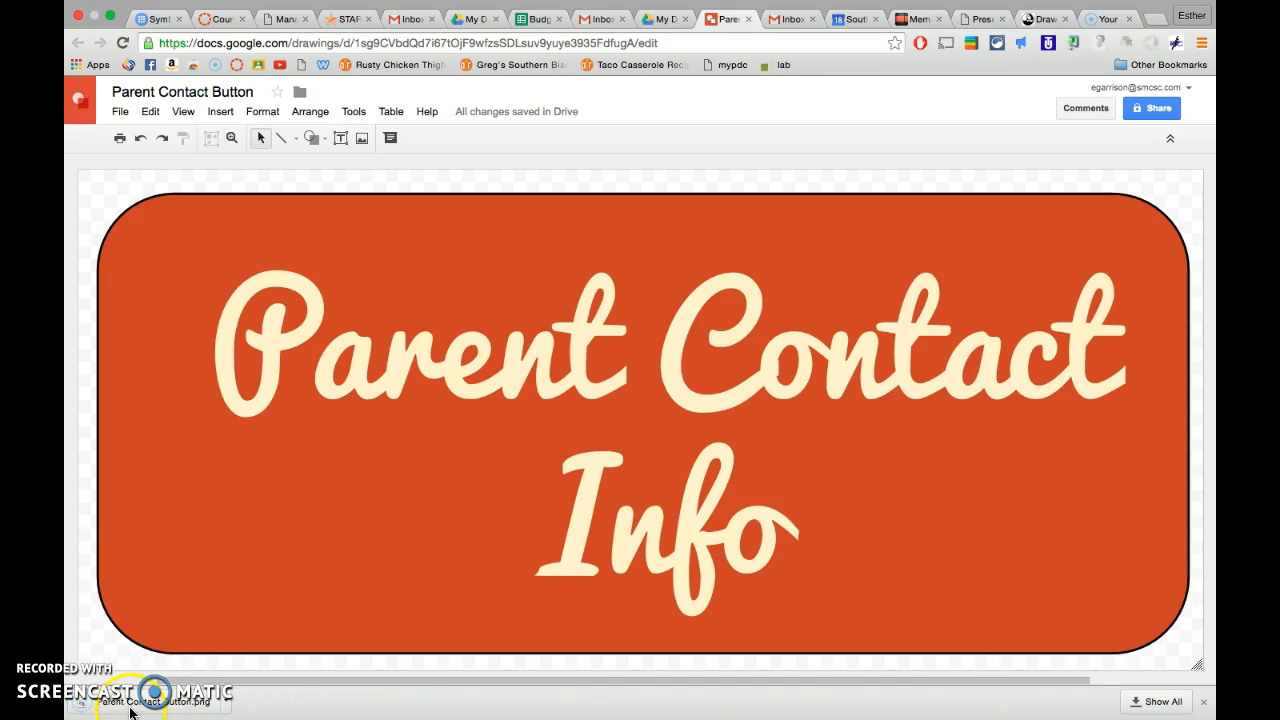
Switch to the Blended Learning Classroom Management course in Canvas and create a new page titled Example
{"action": "left_click", "coordinate": [216, 19]}
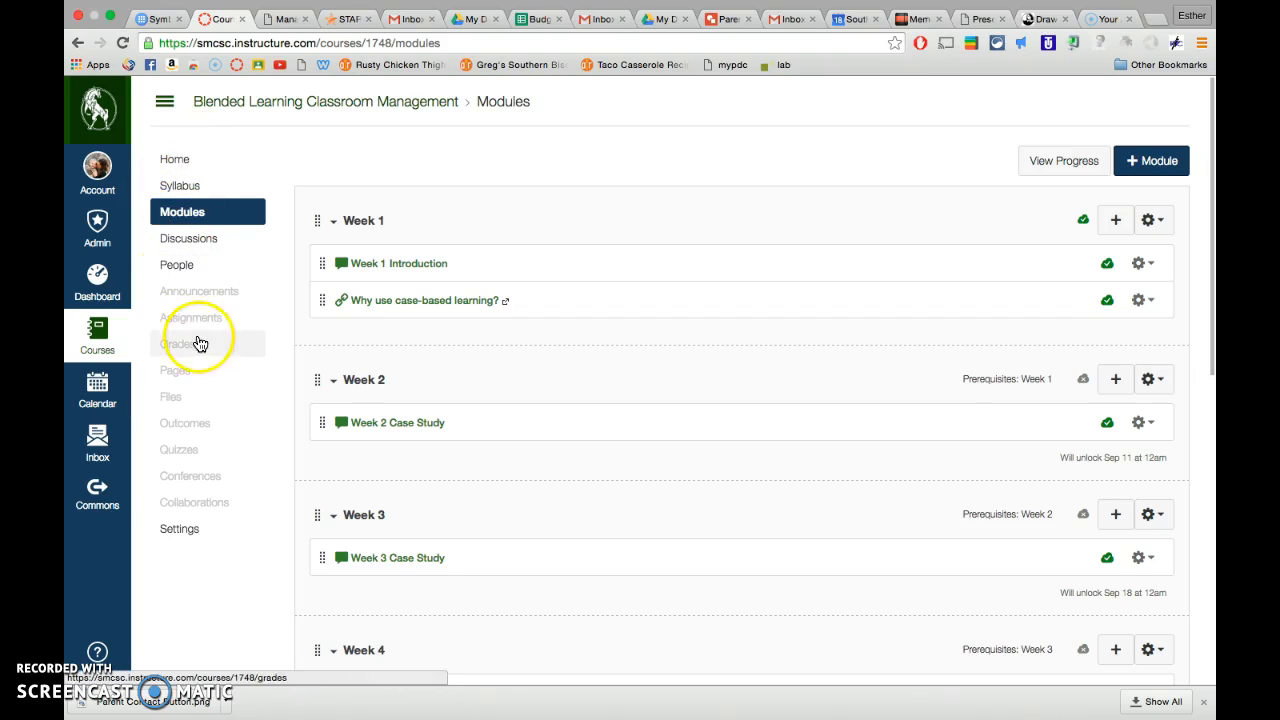
{"action": "left_click", "coordinate": [186, 372]}
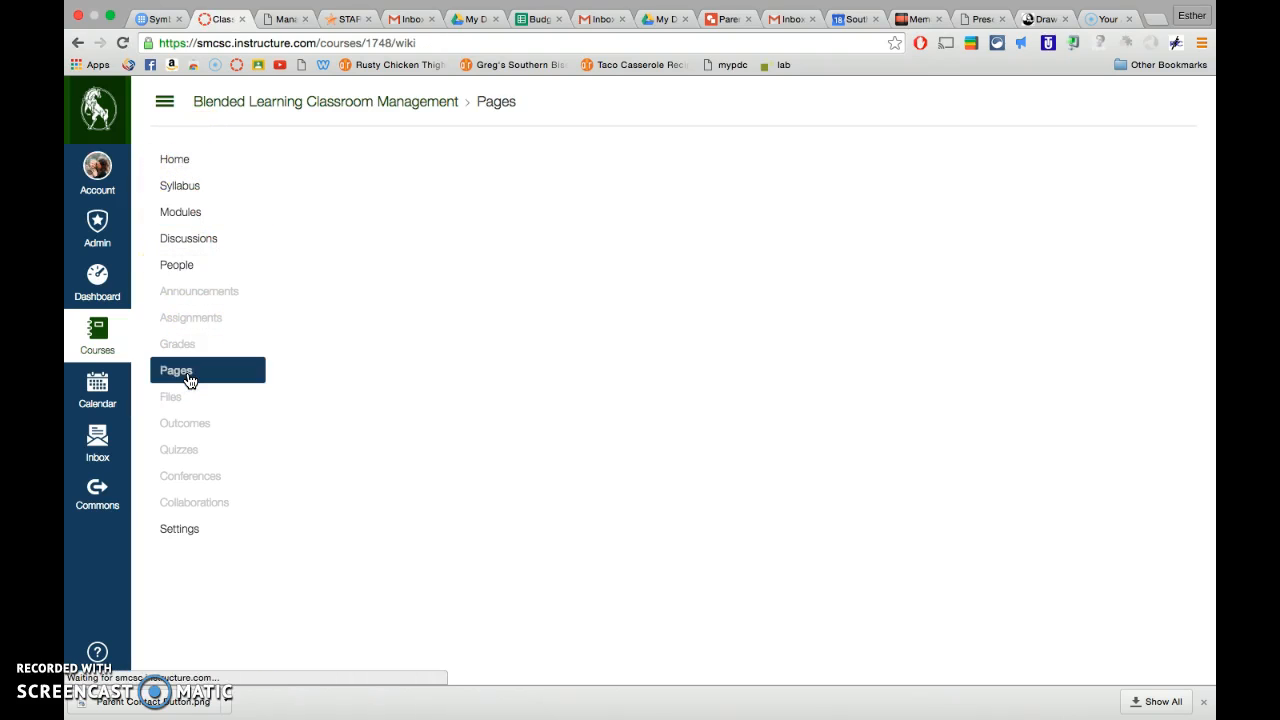
{"action": "left_click", "coordinate": [405, 280]}
{"action": "left_click", "coordinate": [346, 162]}
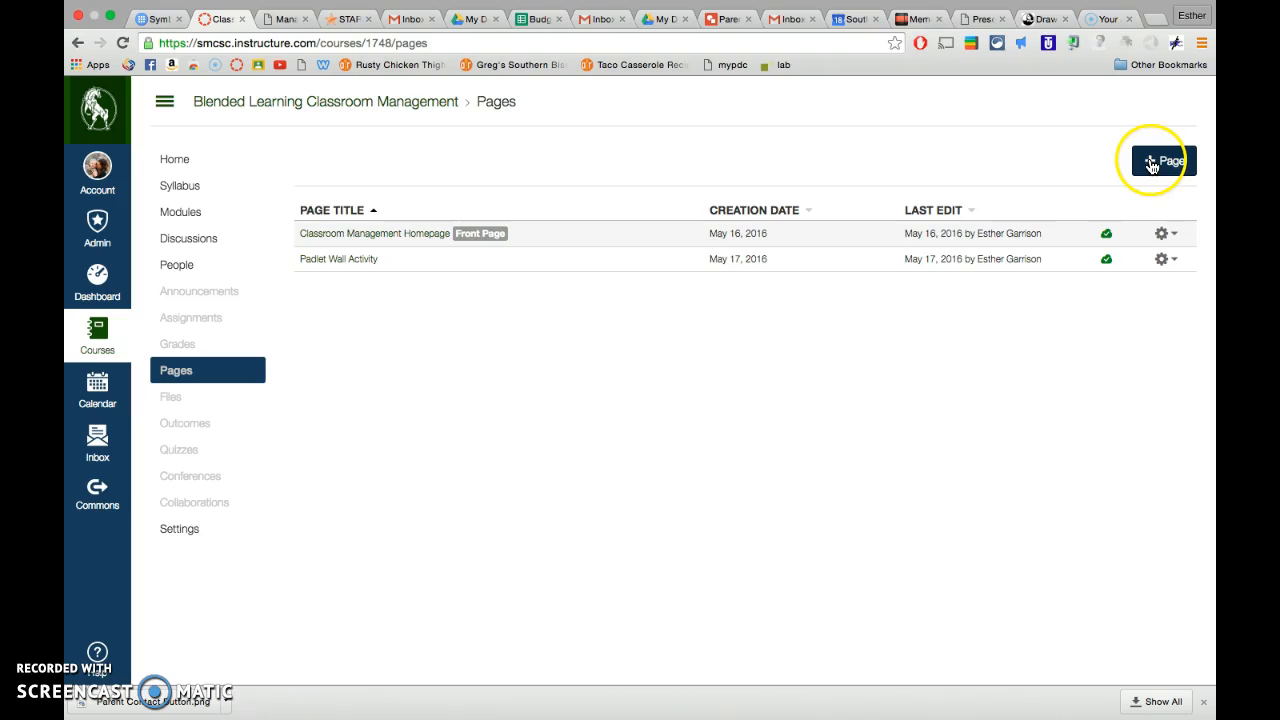
{"action": "left_click", "coordinate": [1151, 163]}
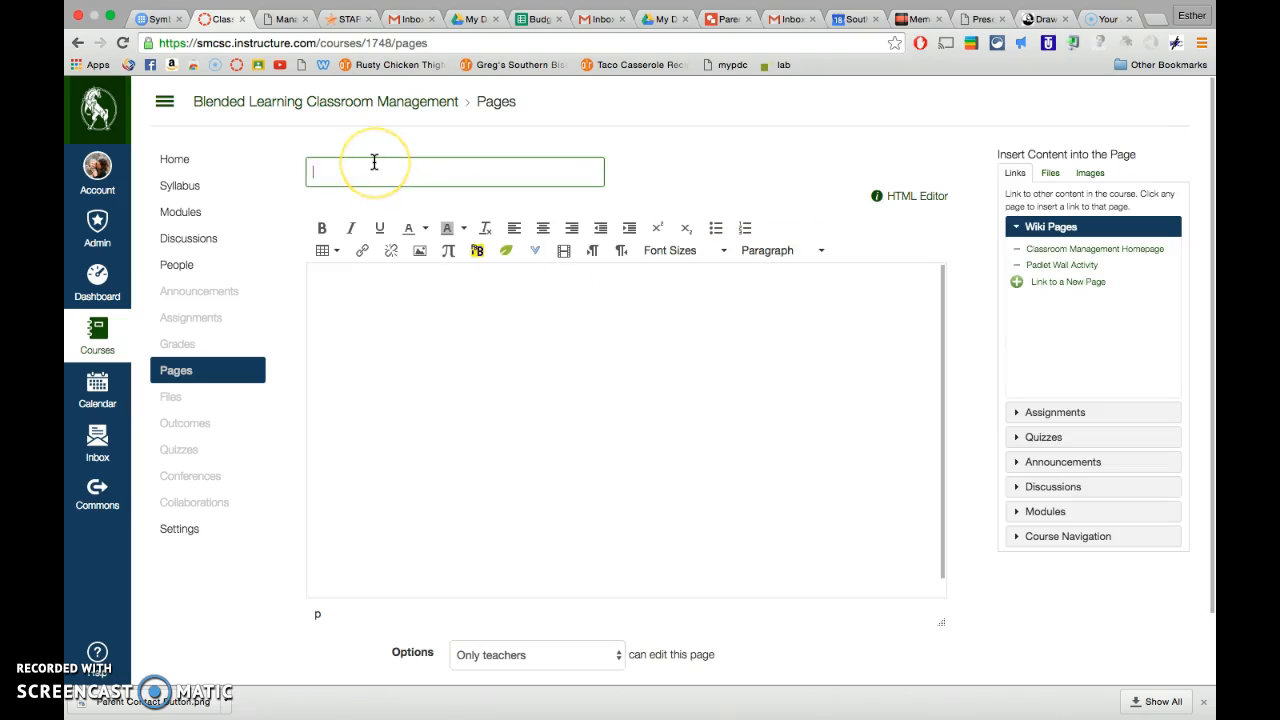
{"action": "type", "text": "Example"}
Insert a table with three columns and two rows into the body of the page
{"action": "left_click", "coordinate": [356, 352]}
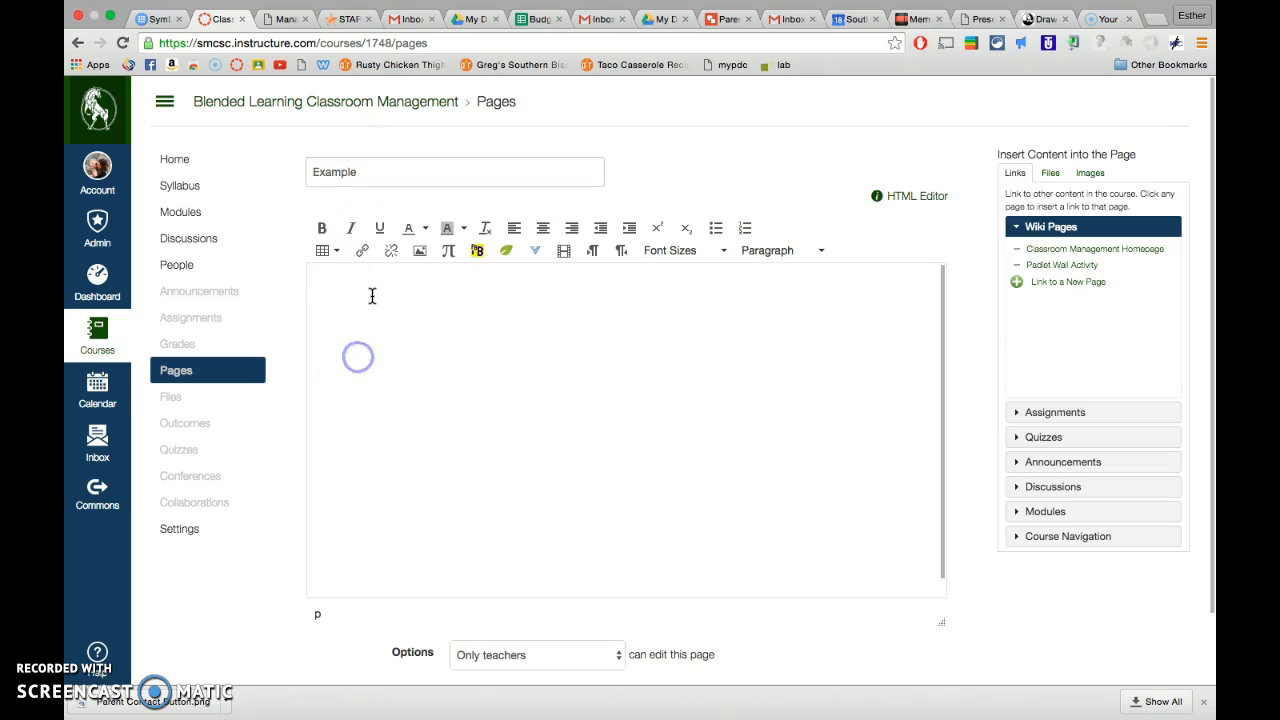
{"action": "left_click", "coordinate": [335, 252]}
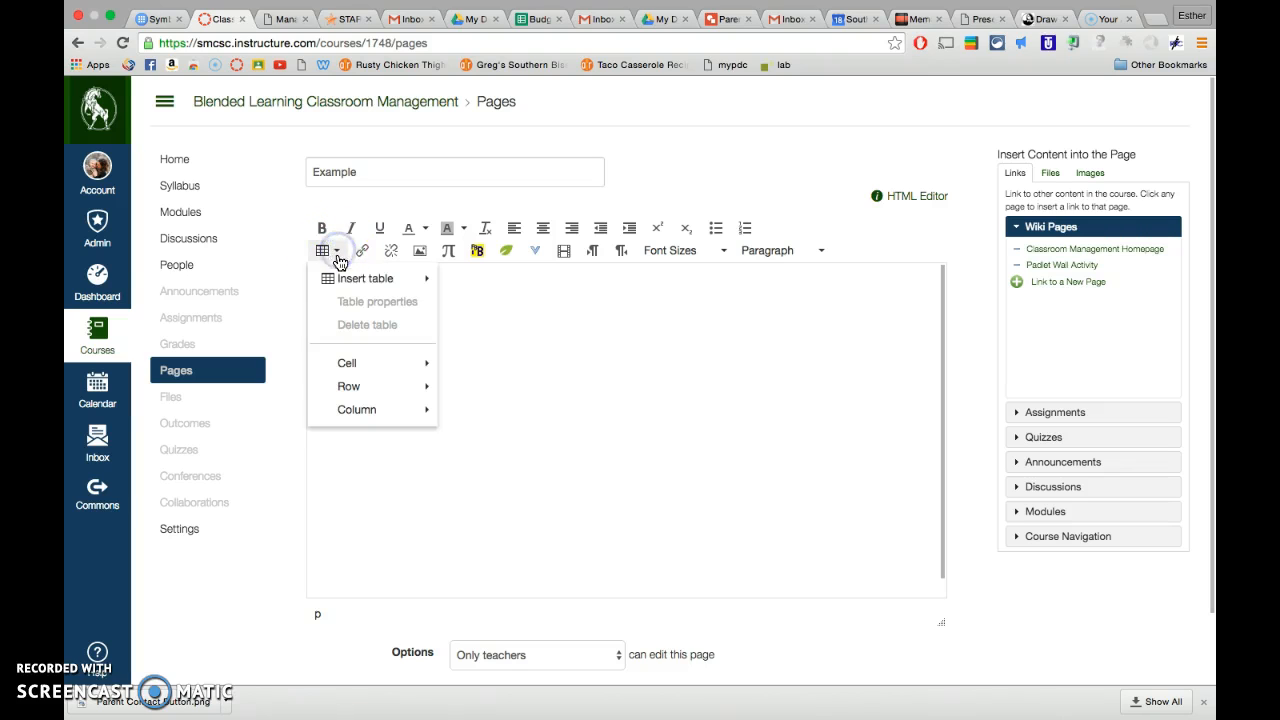
{"action": "mouse_move", "coordinate": [364, 286]}
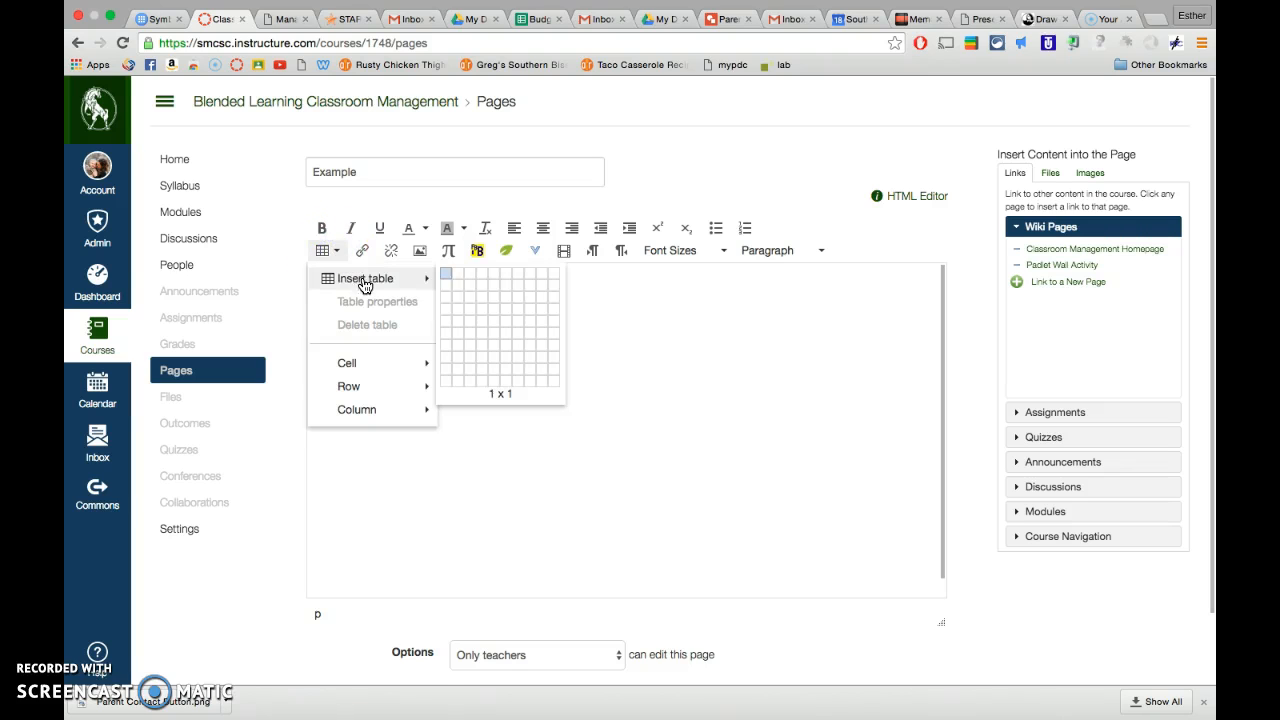
{"action": "left_click", "coordinate": [472, 291]}
Upload Parent Contact Button.png from Downloads to the course files and embed it in the table's first cell
{"action": "left_click", "coordinate": [322, 281]}
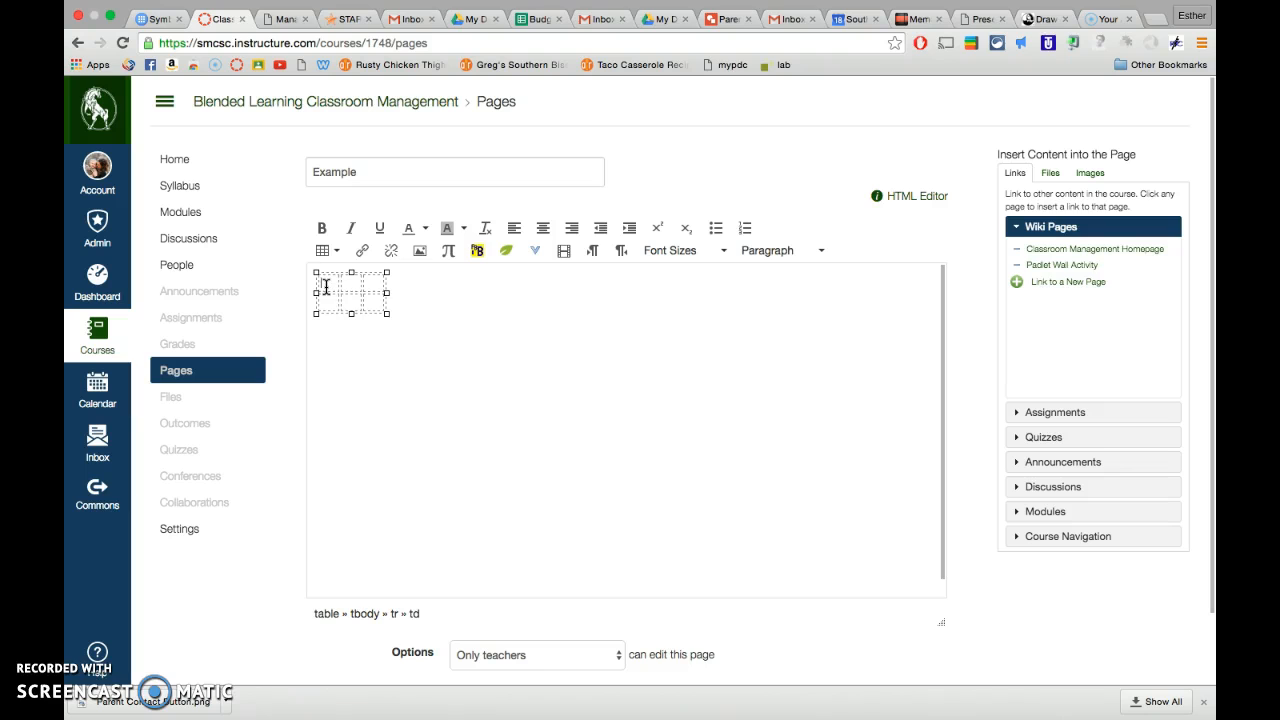
{"action": "left_click", "coordinate": [1090, 175]}
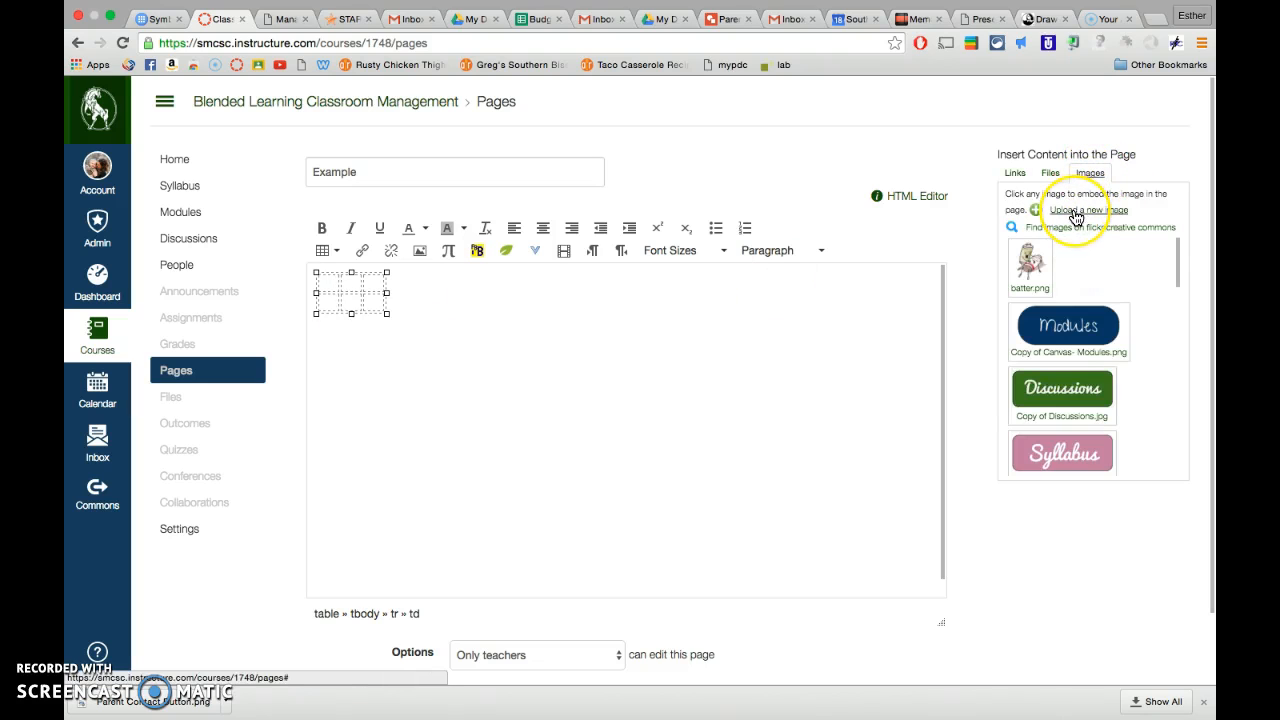
{"action": "left_click", "coordinate": [1076, 216]}
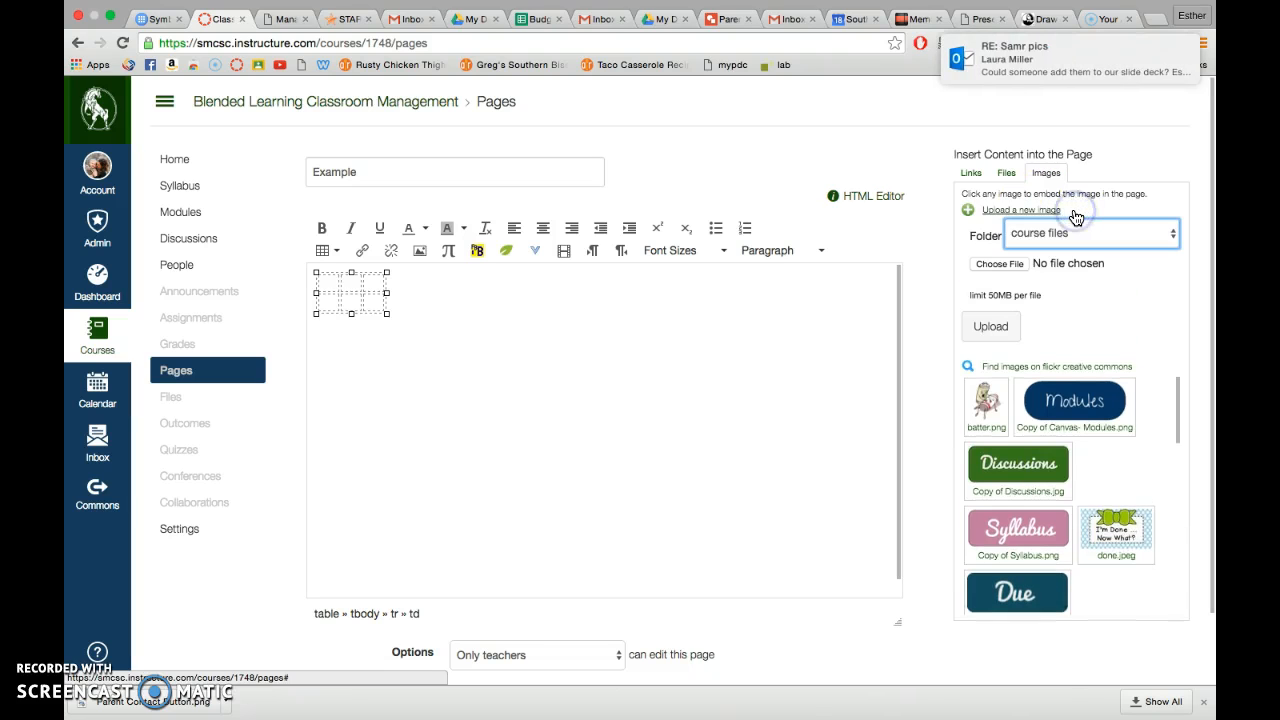
{"action": "left_click", "coordinate": [1004, 266]}
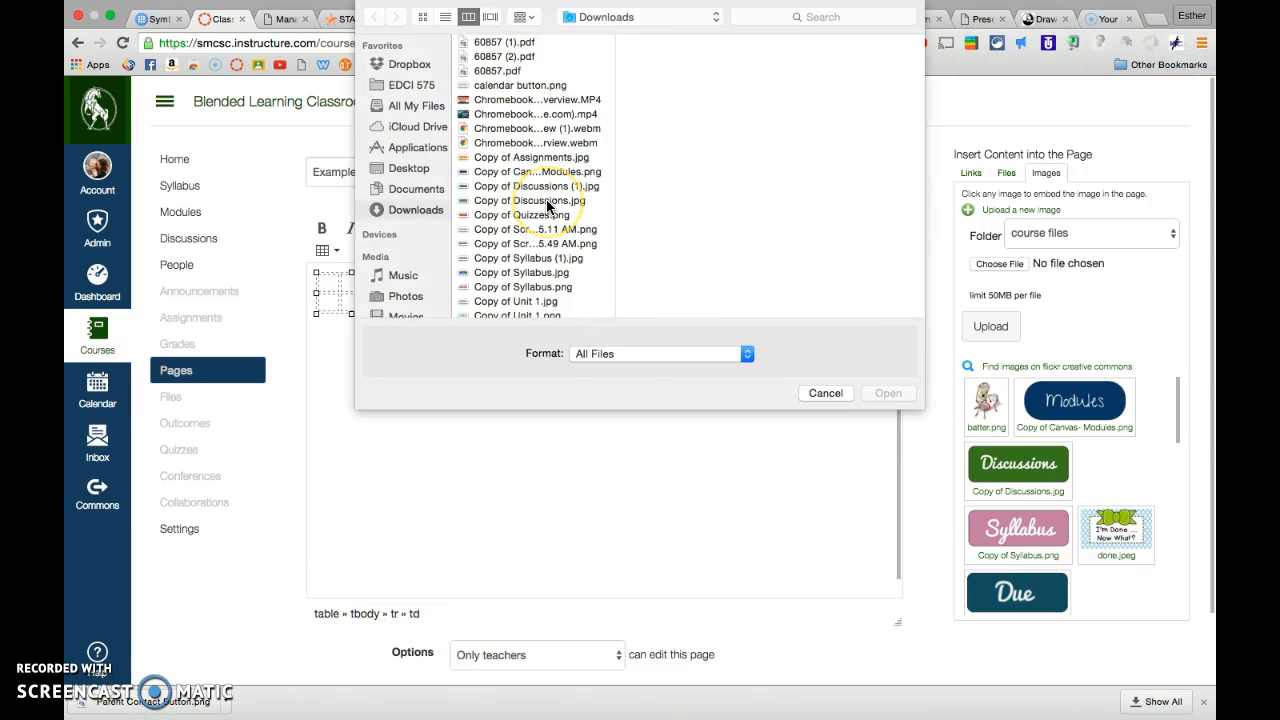
{"action": "left_click", "coordinate": [403, 213]}
{"action": "scroll", "coordinate": [503, 180], "scroll_direction": "down", "scroll_amount": 5}
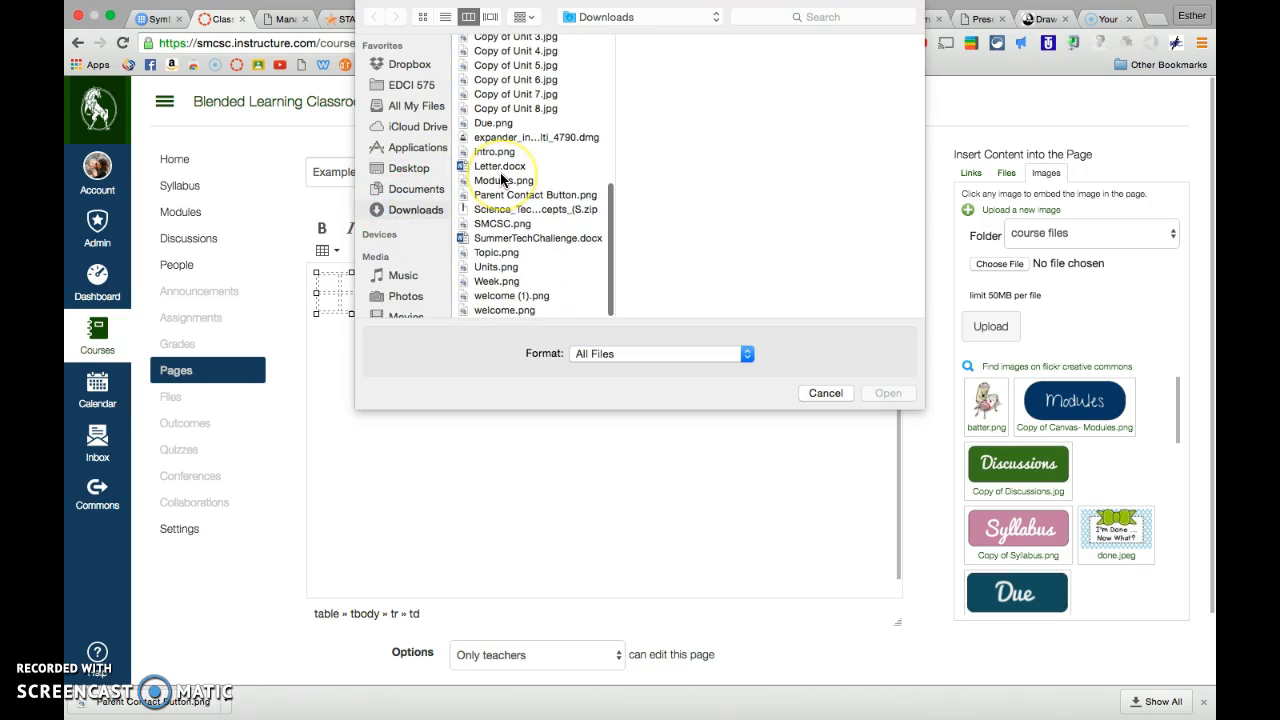
{"action": "left_click", "coordinate": [503, 197]}
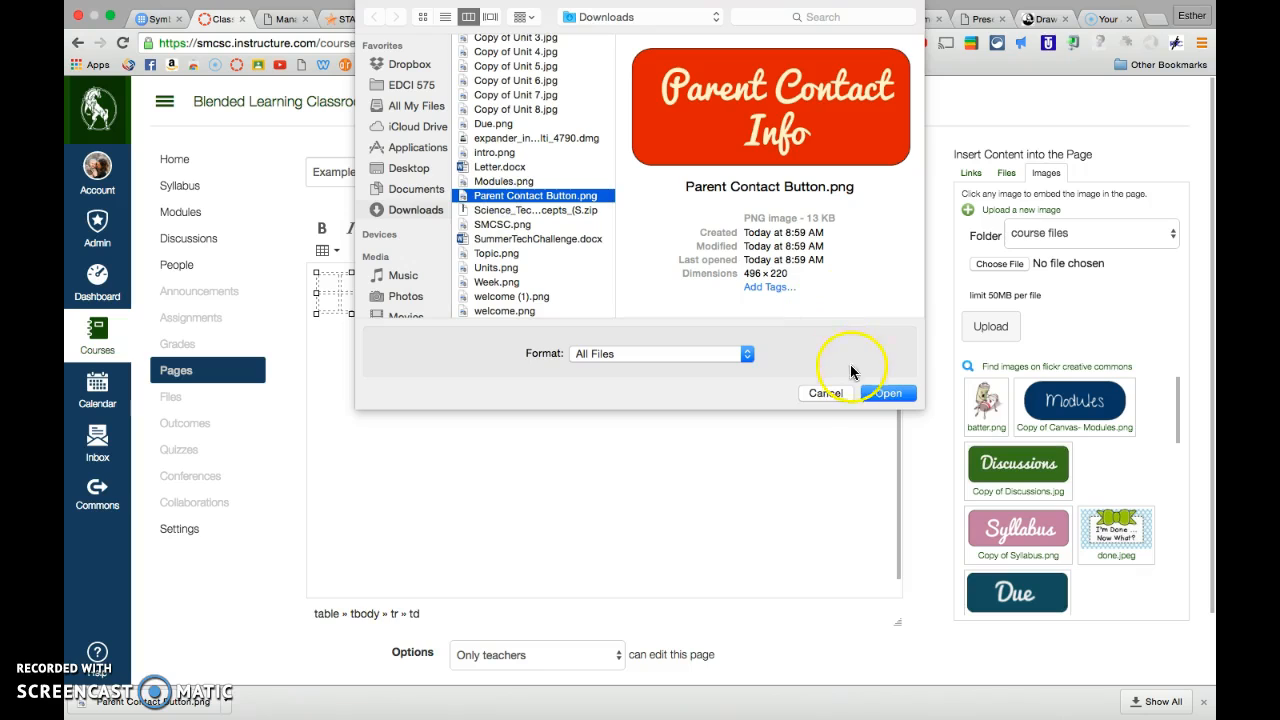
{"action": "left_click", "coordinate": [880, 392]}
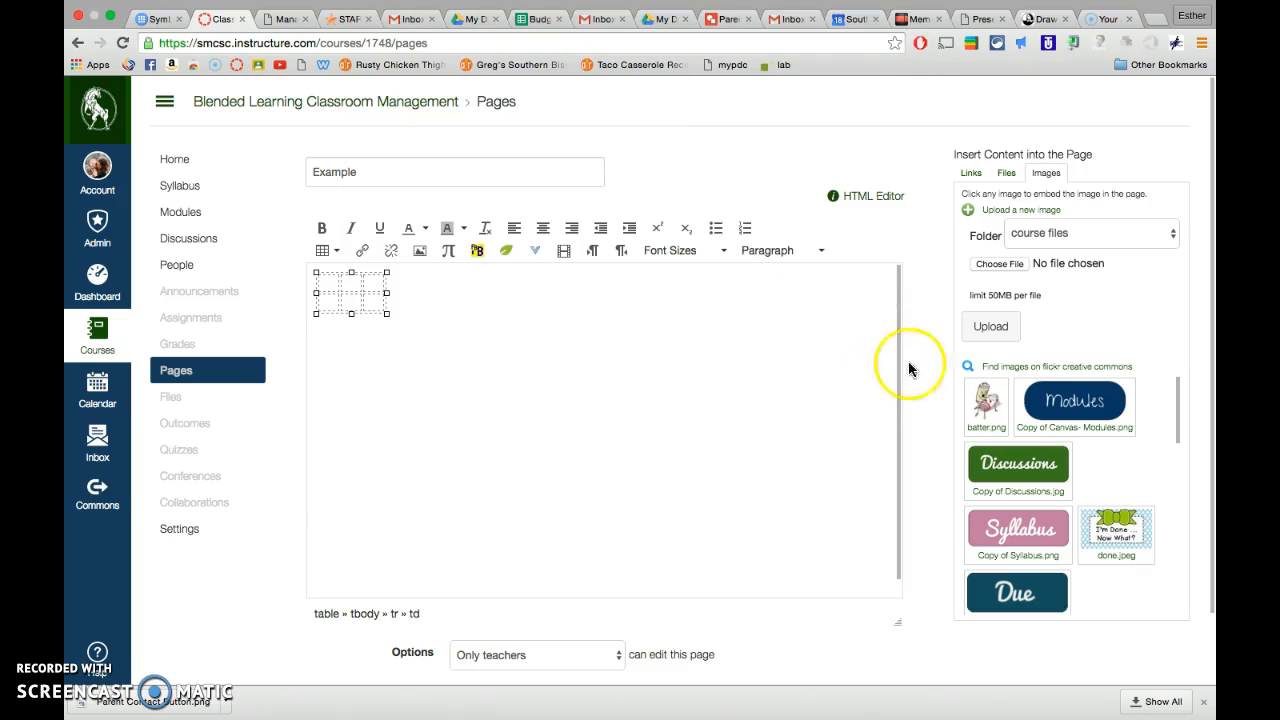
{"action": "left_click", "coordinate": [992, 330]}
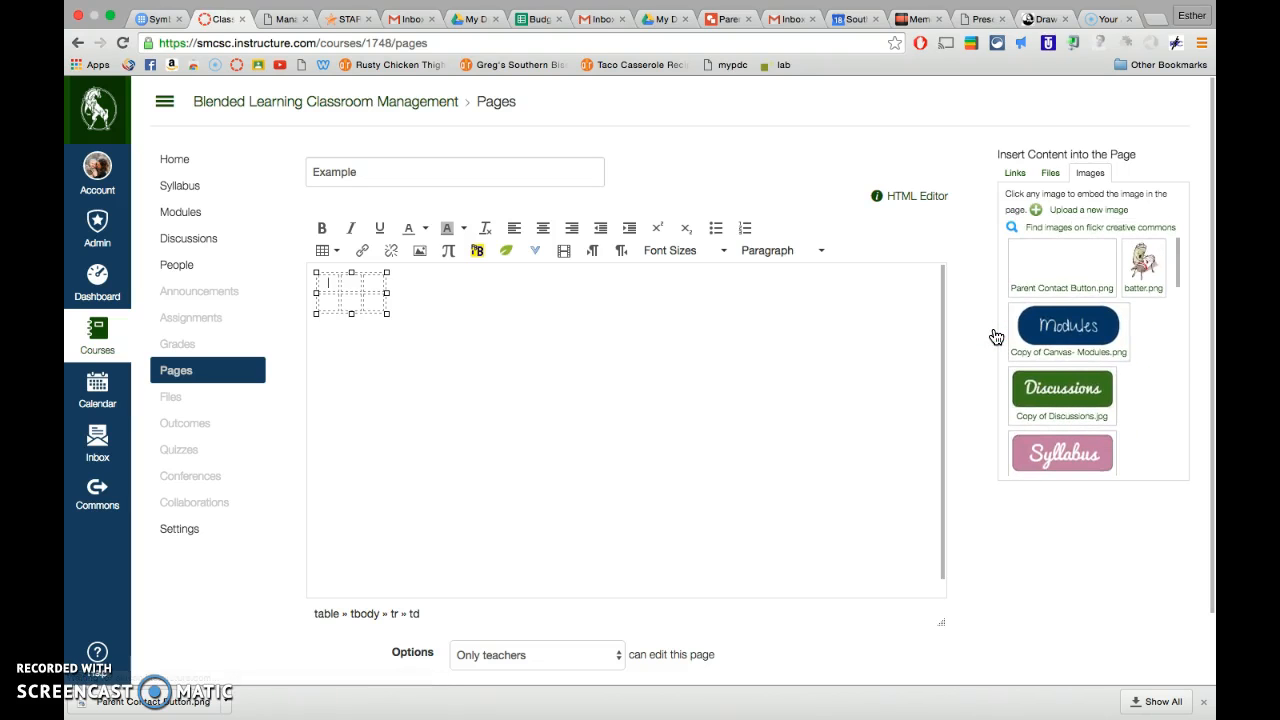
{"action": "left_click", "coordinate": [736, 388]}
{"action": "left_click", "coordinate": [623, 470]}
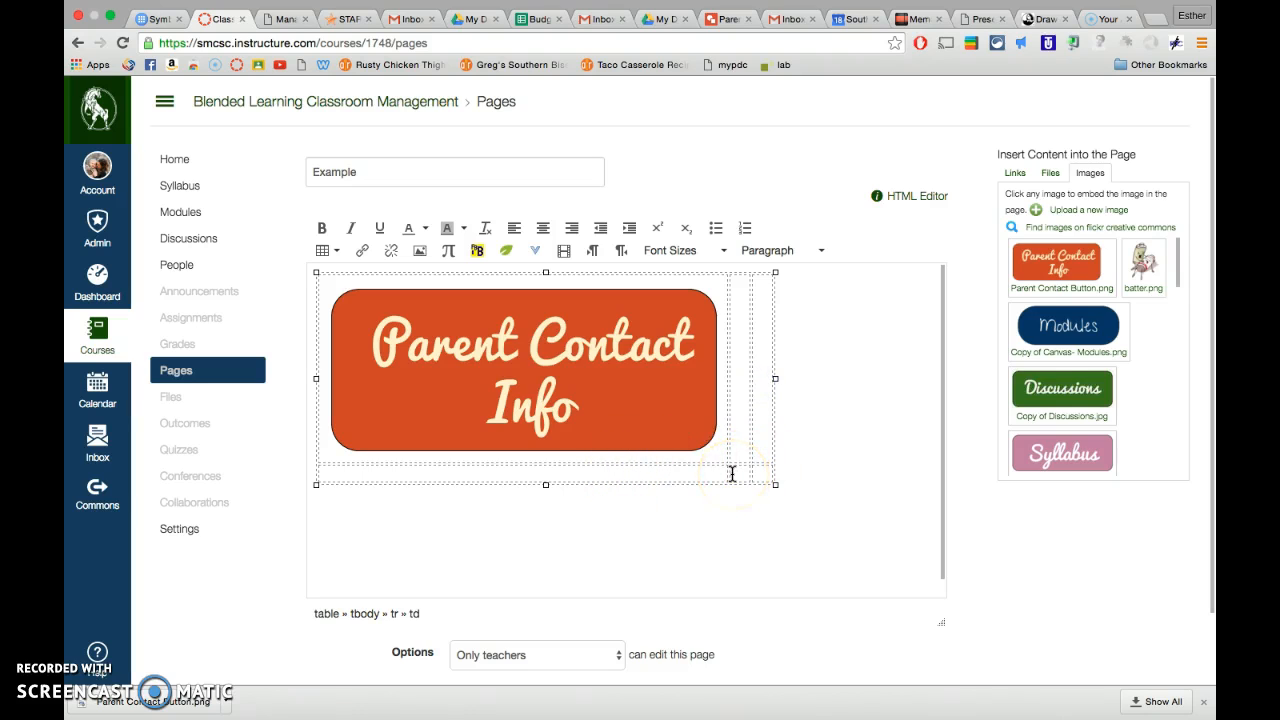
Set the table's alignment to Center in its table properties
{"action": "left_click", "coordinate": [326, 272]}
{"action": "left_click", "coordinate": [330, 277]}
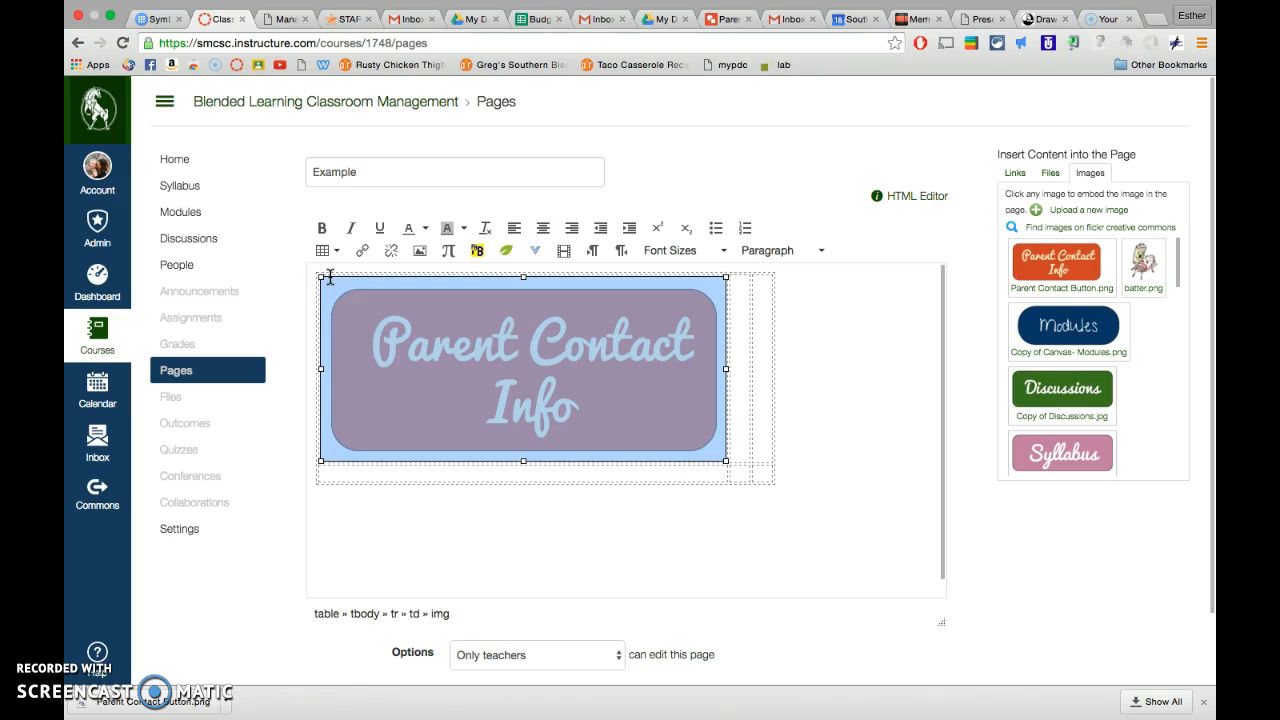
{"action": "left_click", "coordinate": [318, 319]}
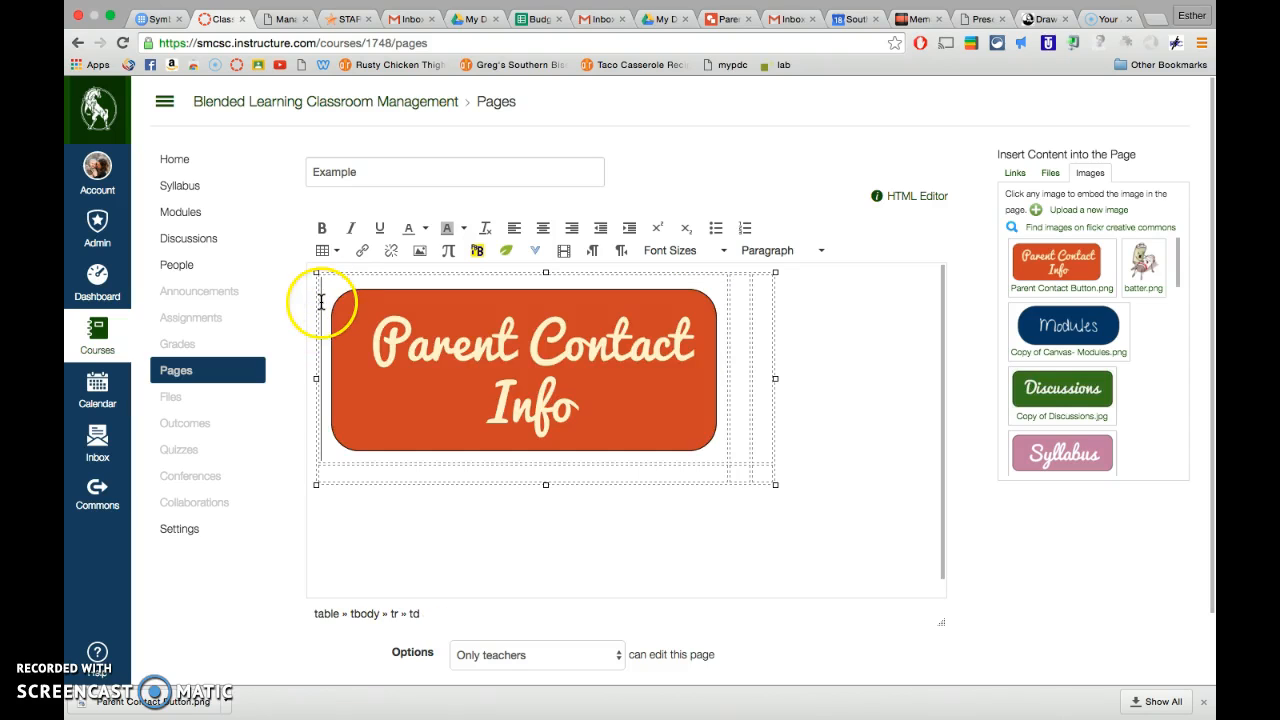
{"action": "left_click", "coordinate": [331, 252]}
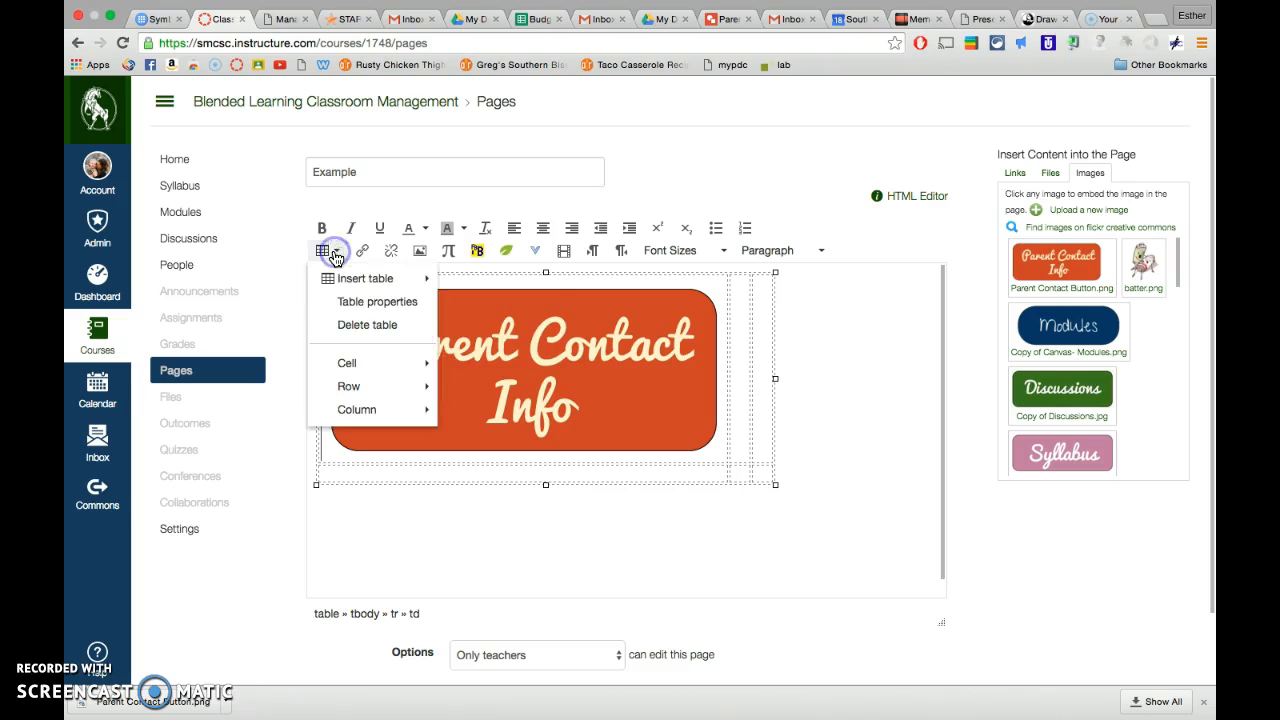
{"action": "left_click", "coordinate": [350, 305]}
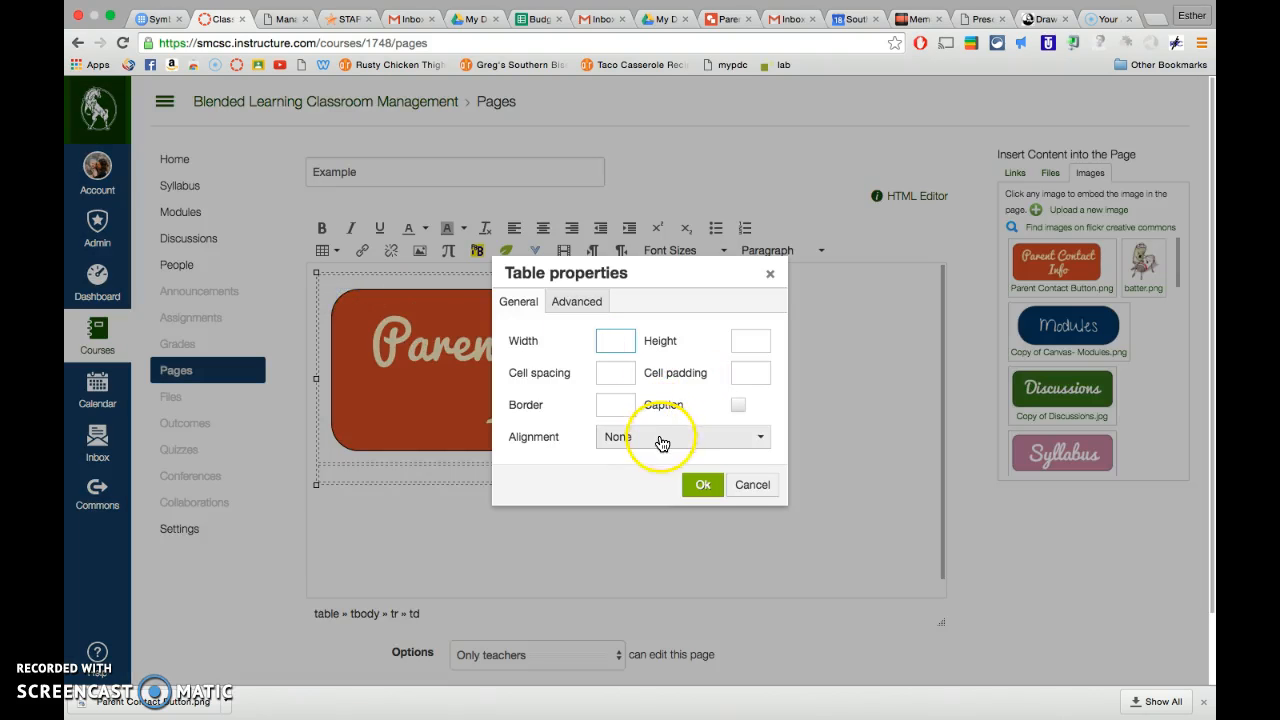
{"action": "left_click", "coordinate": [661, 440]}
{"action": "left_click", "coordinate": [641, 515]}
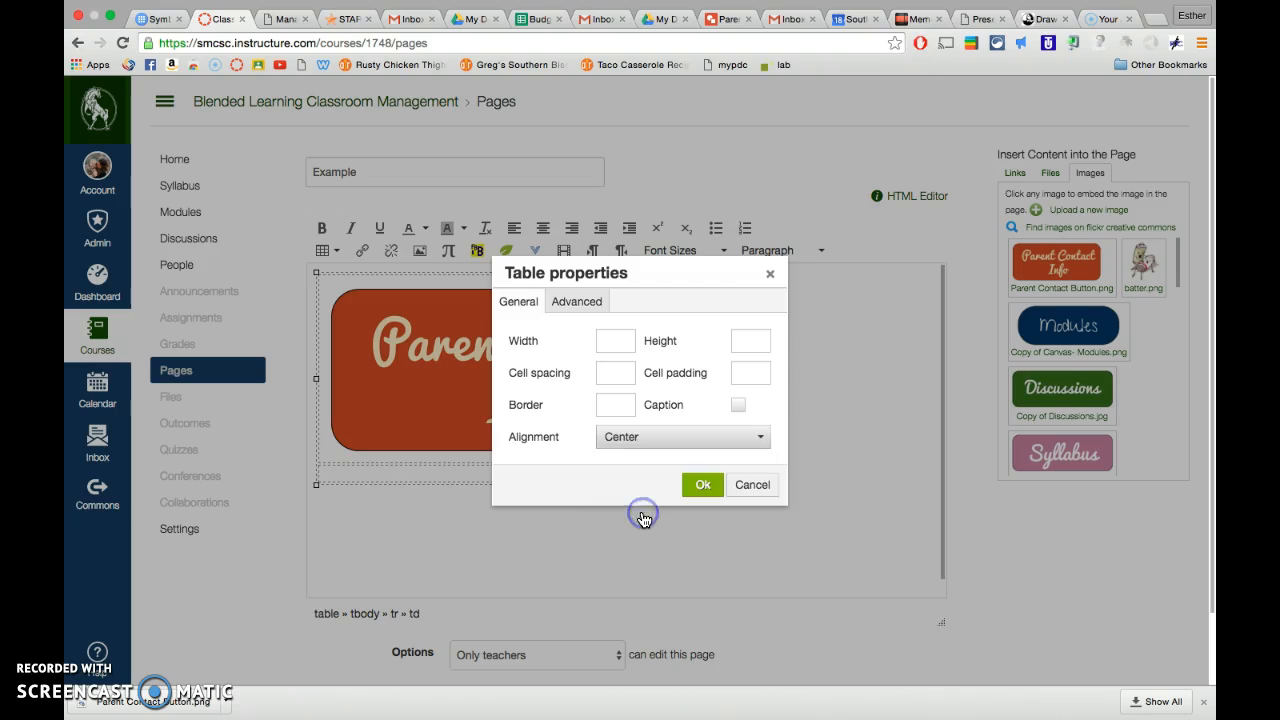
{"action": "left_click", "coordinate": [615, 341]}
{"action": "left_click", "coordinate": [743, 343]}
{"action": "left_click", "coordinate": [618, 407]}
{"action": "left_click", "coordinate": [699, 486]}
Embed the Discussions image in the first row's second cell and the Syllabus image in its third cell
{"action": "left_click", "coordinate": [818, 398]}
{"action": "left_click", "coordinate": [1055, 398]}
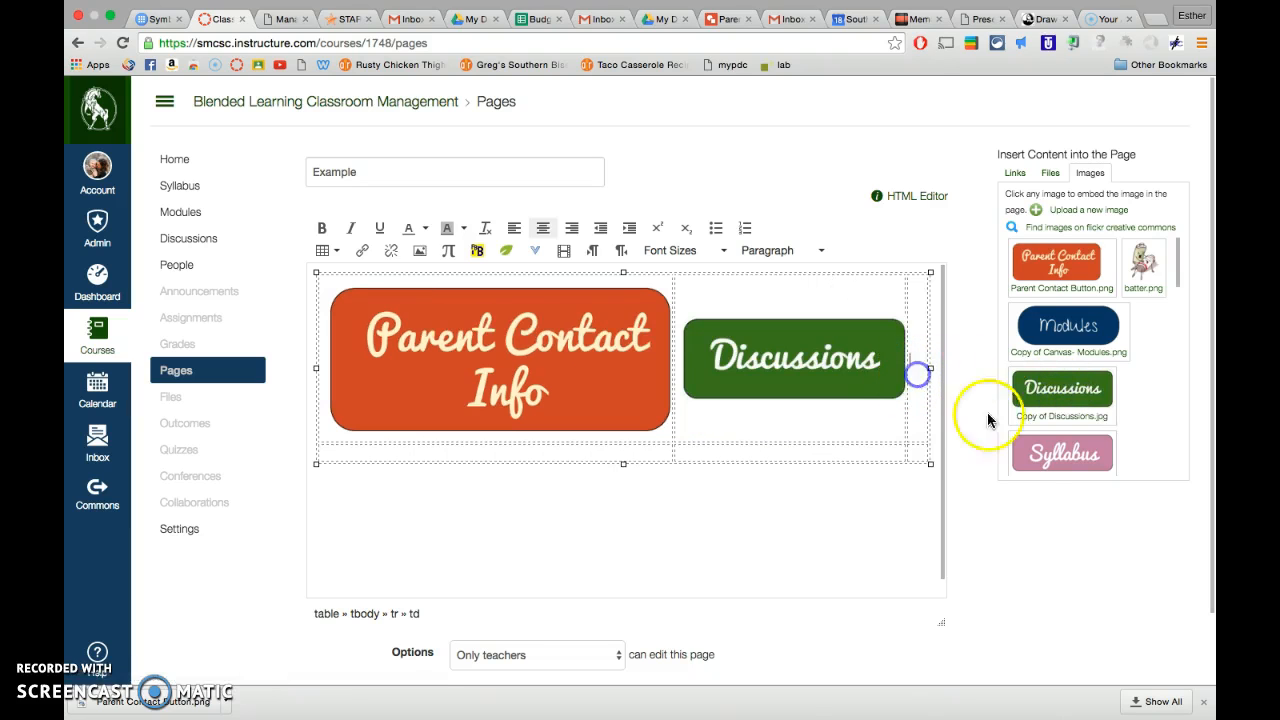
{"action": "left_click", "coordinate": [1050, 455]}
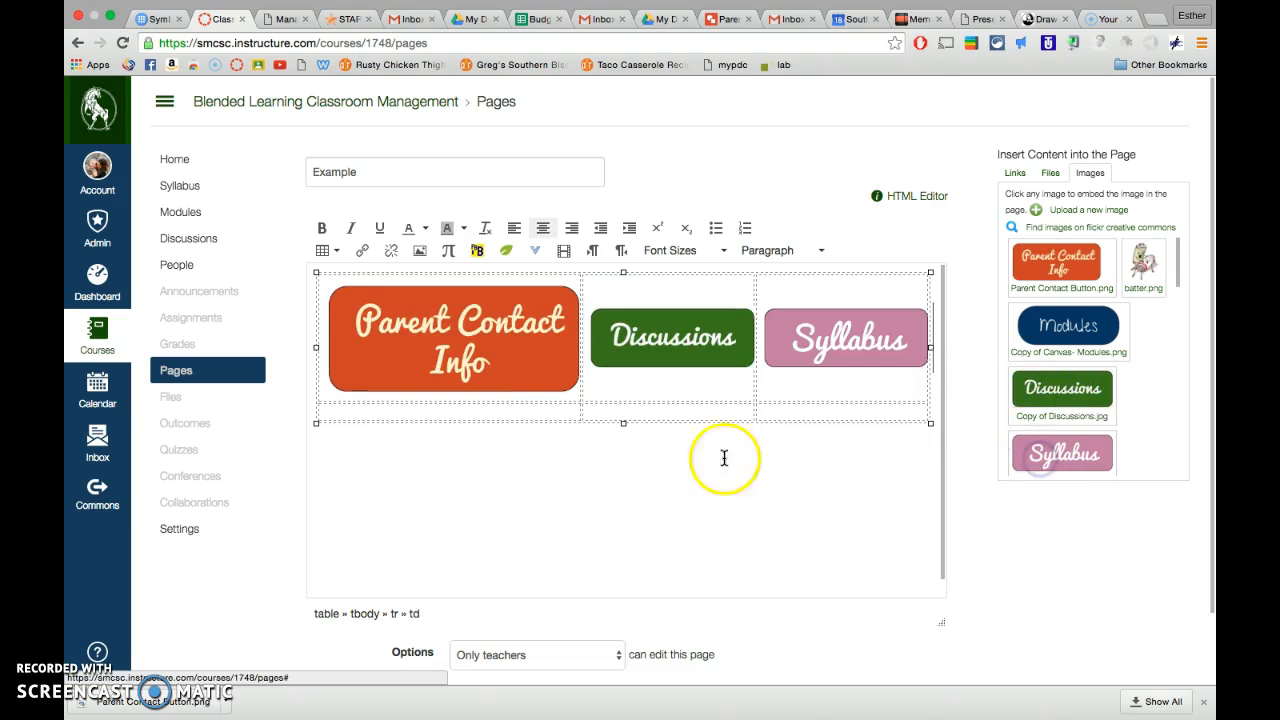
Embed Copy of Canvas- Modules.png in the second row's first cell and Modules.png in its second cell
{"action": "left_click", "coordinate": [530, 414]}
{"action": "left_click", "coordinate": [1080, 335]}
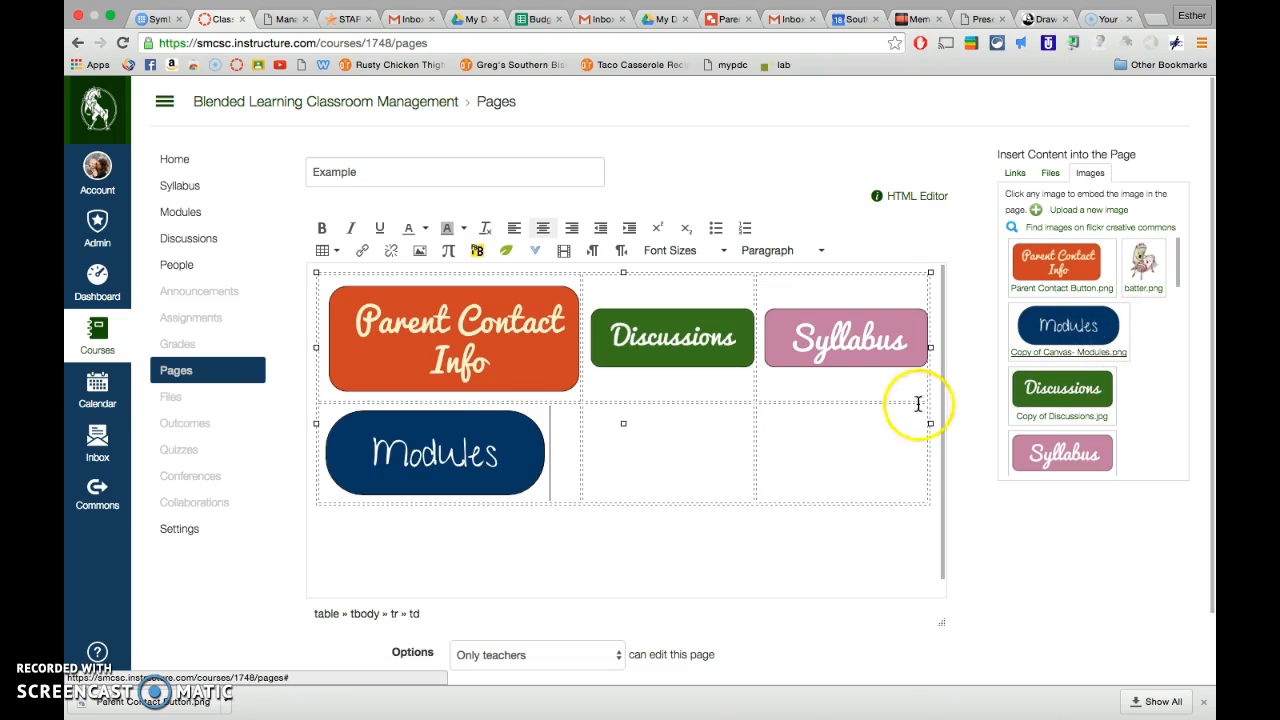
{"action": "scroll", "coordinate": [1100, 486], "scroll_direction": "down", "scroll_amount": 2}
{"action": "scroll", "coordinate": [1119, 312], "scroll_direction": "down", "scroll_amount": 3}
{"action": "scroll", "coordinate": [1119, 312], "scroll_direction": "down", "scroll_amount": 1}
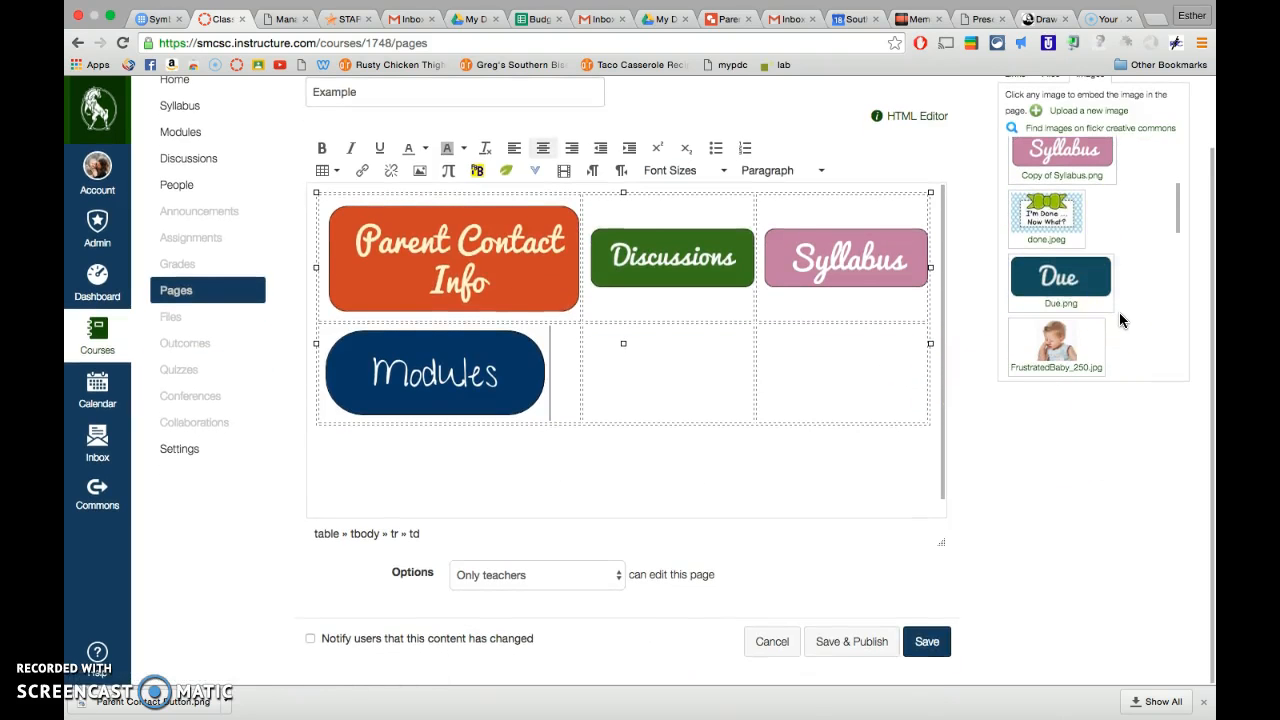
{"action": "left_click", "coordinate": [662, 352]}
{"action": "scroll", "coordinate": [1079, 330], "scroll_direction": "down", "scroll_amount": 3}
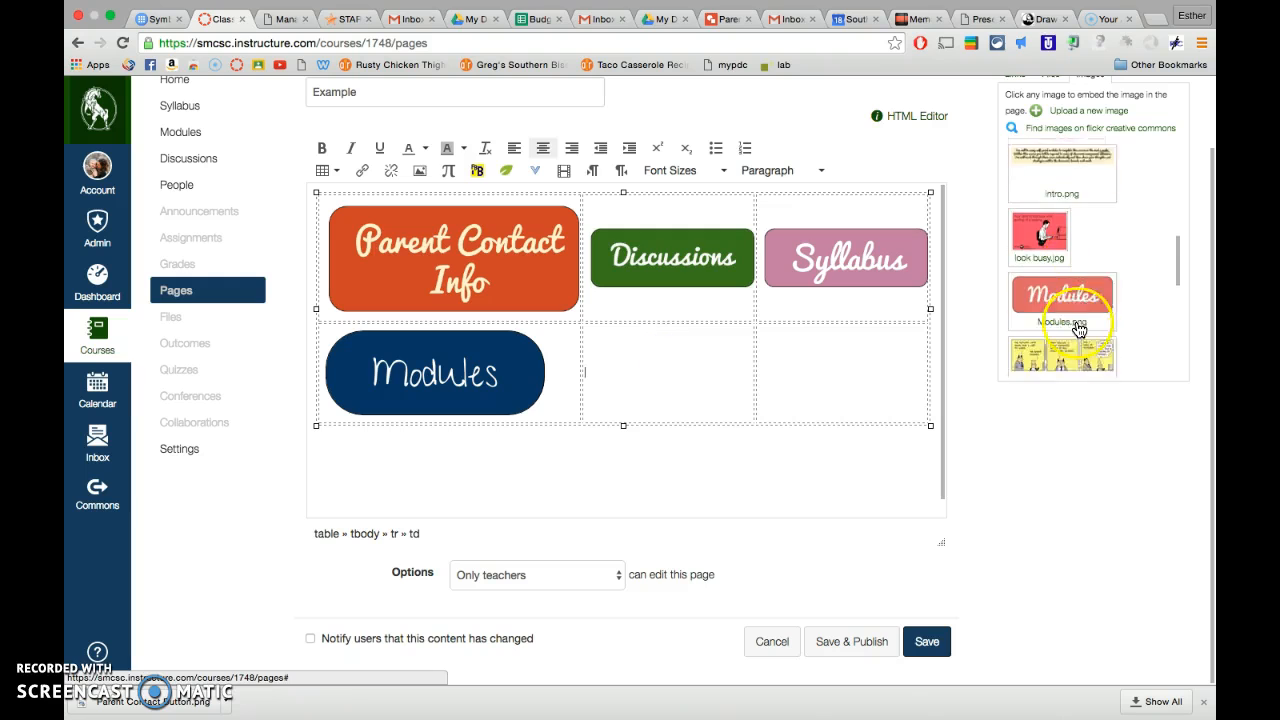
{"action": "left_click", "coordinate": [1062, 258]}
Embed Week.png in the second row's third cell and undo the duplicate insertion so only one copy remains
{"action": "scroll", "coordinate": [1089, 331], "scroll_direction": "down", "scroll_amount": 5}
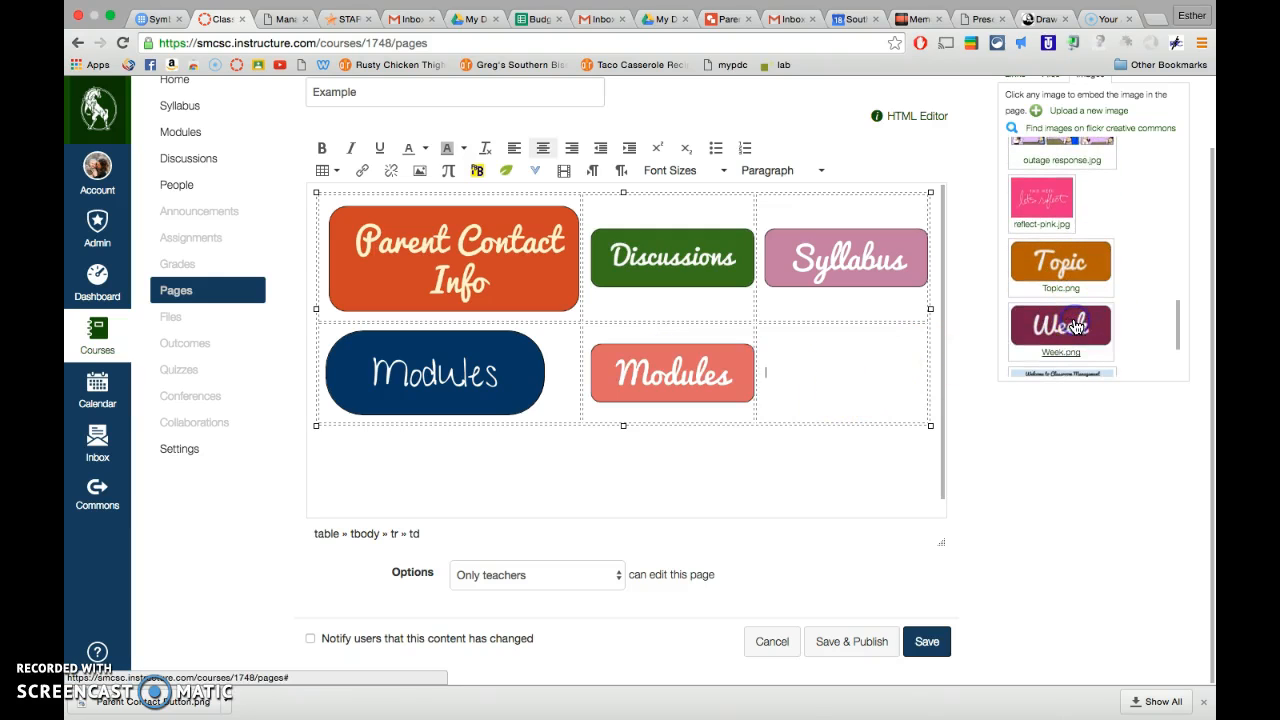
{"action": "left_click", "coordinate": [1042, 326]}
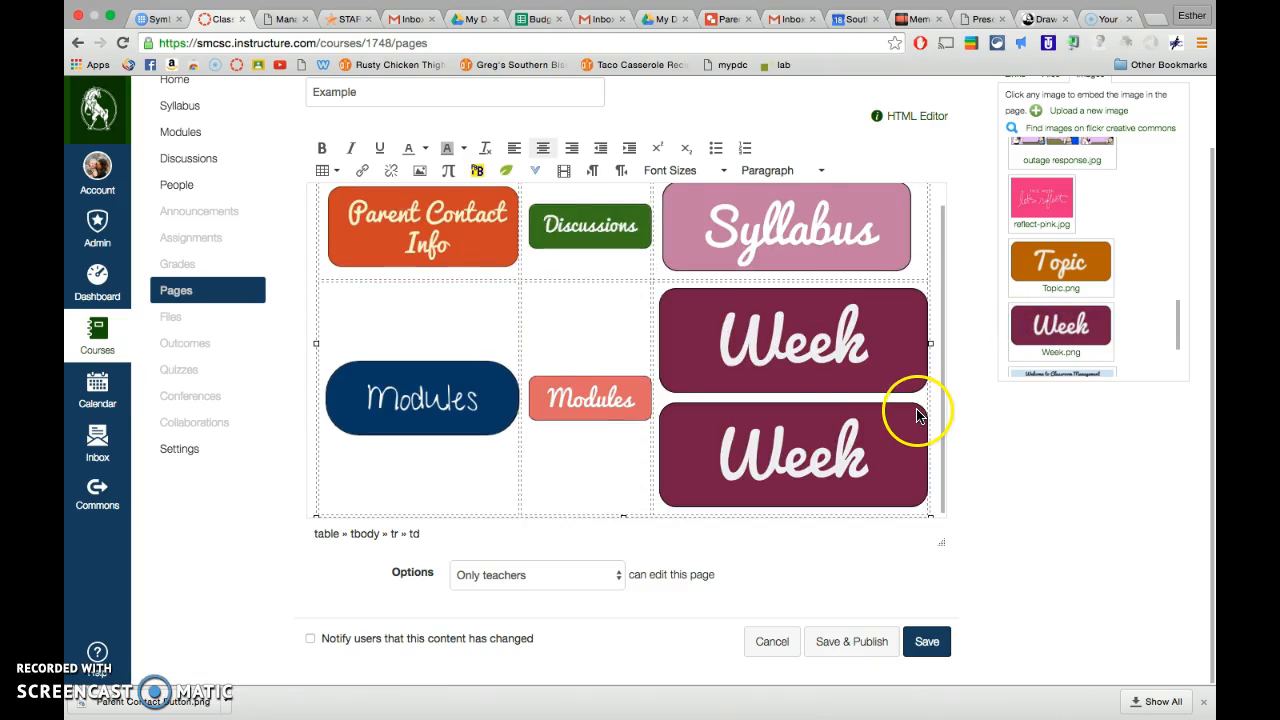
{"action": "key", "text": "ctrl+z"}
{"action": "left_click", "coordinate": [514, 250]}
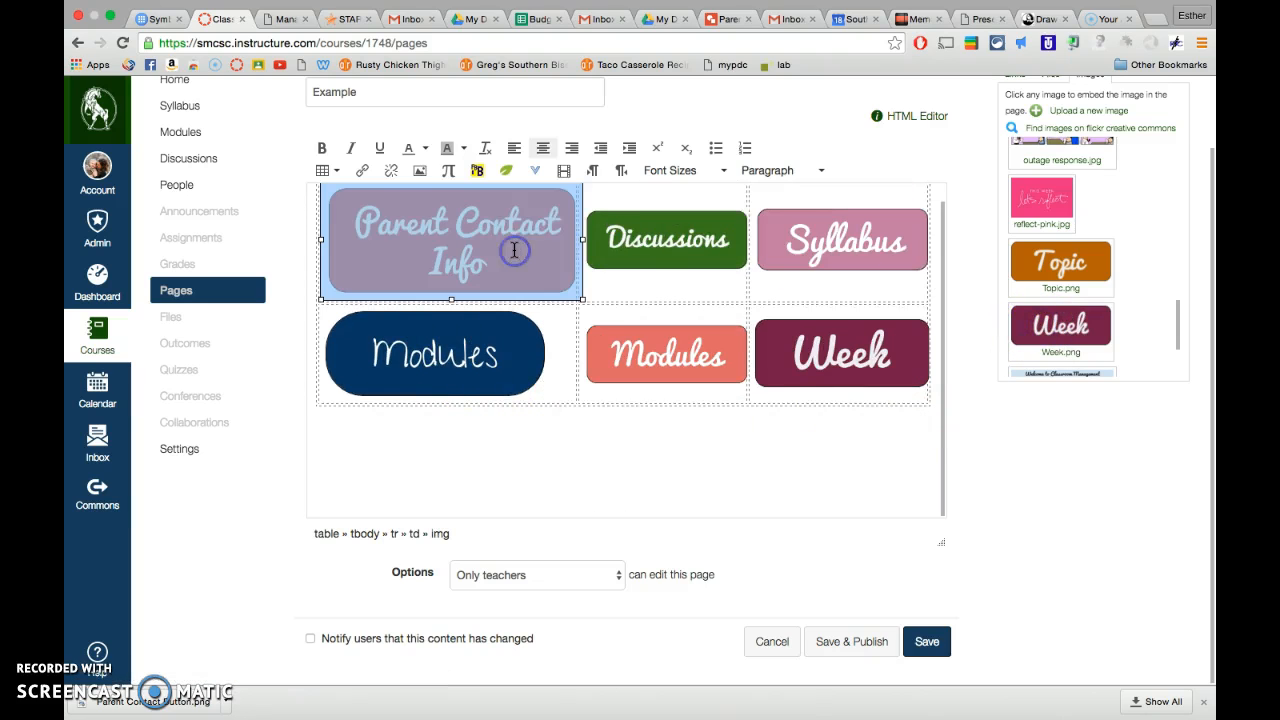
{"action": "left_click", "coordinate": [630, 280]}
{"action": "scroll", "coordinate": [523, 277], "scroll_direction": "up", "scroll_amount": 1}
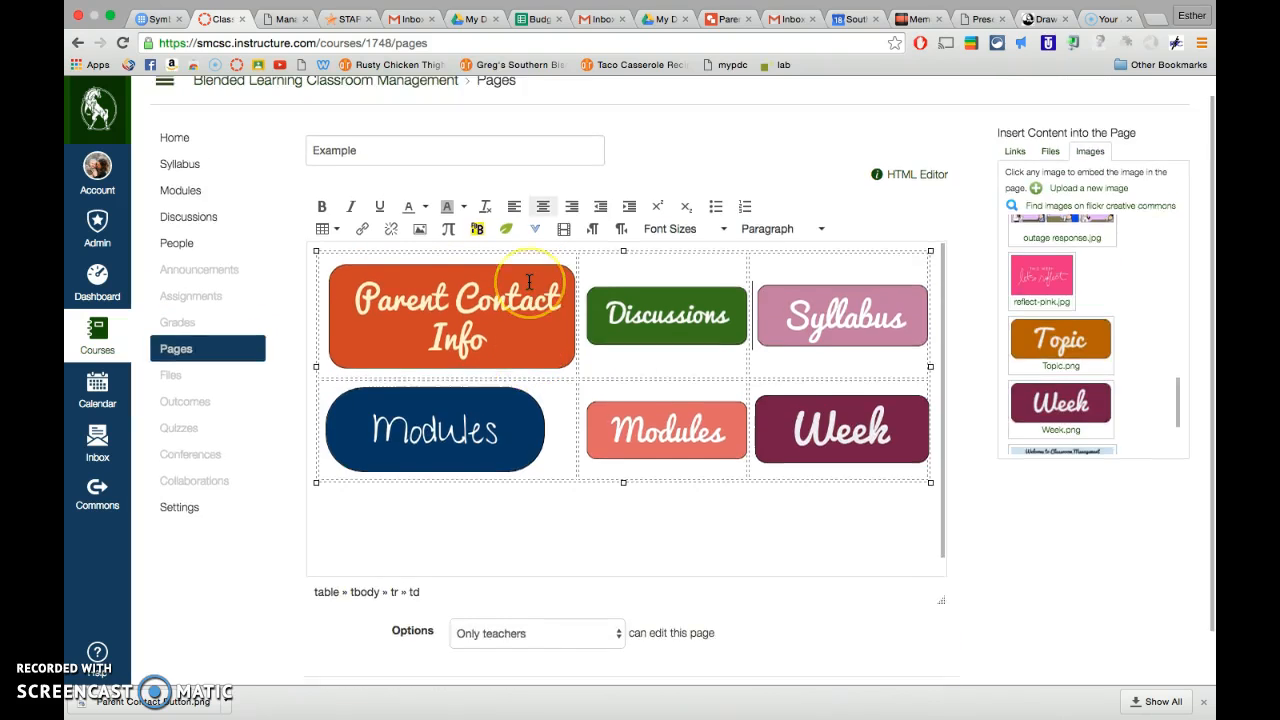
Review the cell properties of the Discussions image's table cell and keep its settings
{"action": "scroll", "coordinate": [520, 330], "scroll_direction": "down", "scroll_amount": 1}
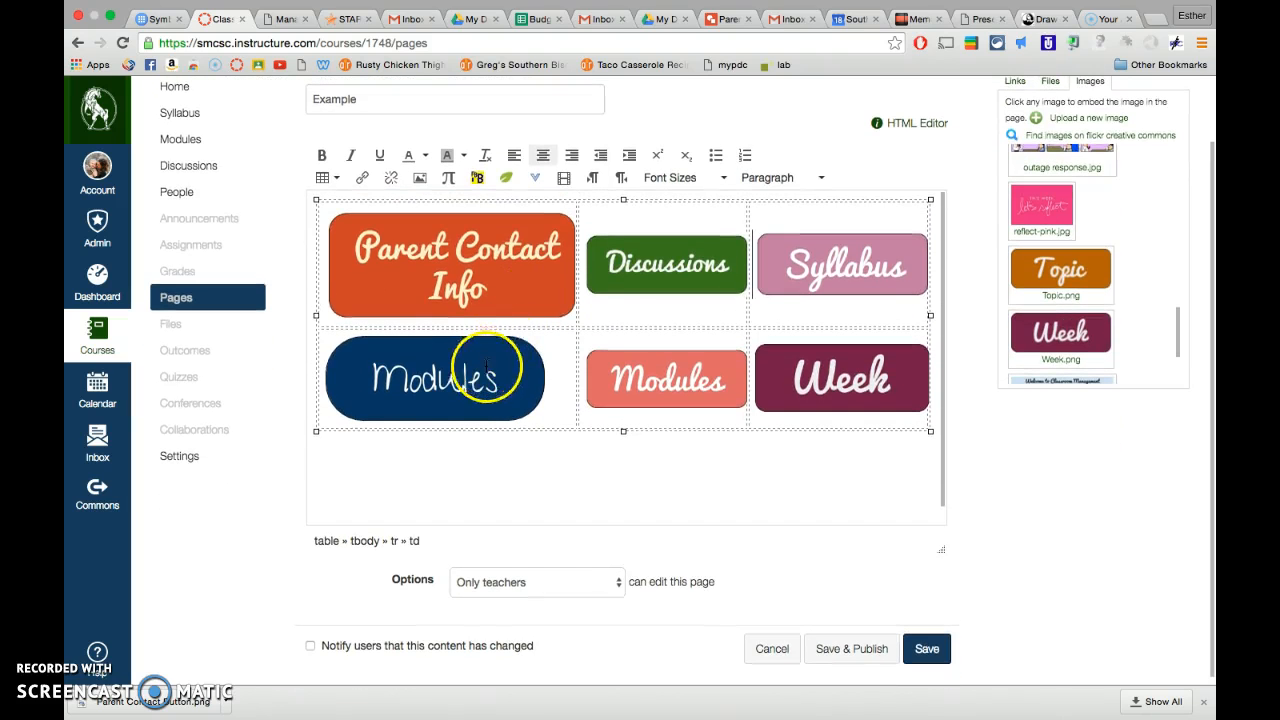
{"action": "left_click", "coordinate": [664, 264]}
{"action": "left_click", "coordinate": [330, 178]}
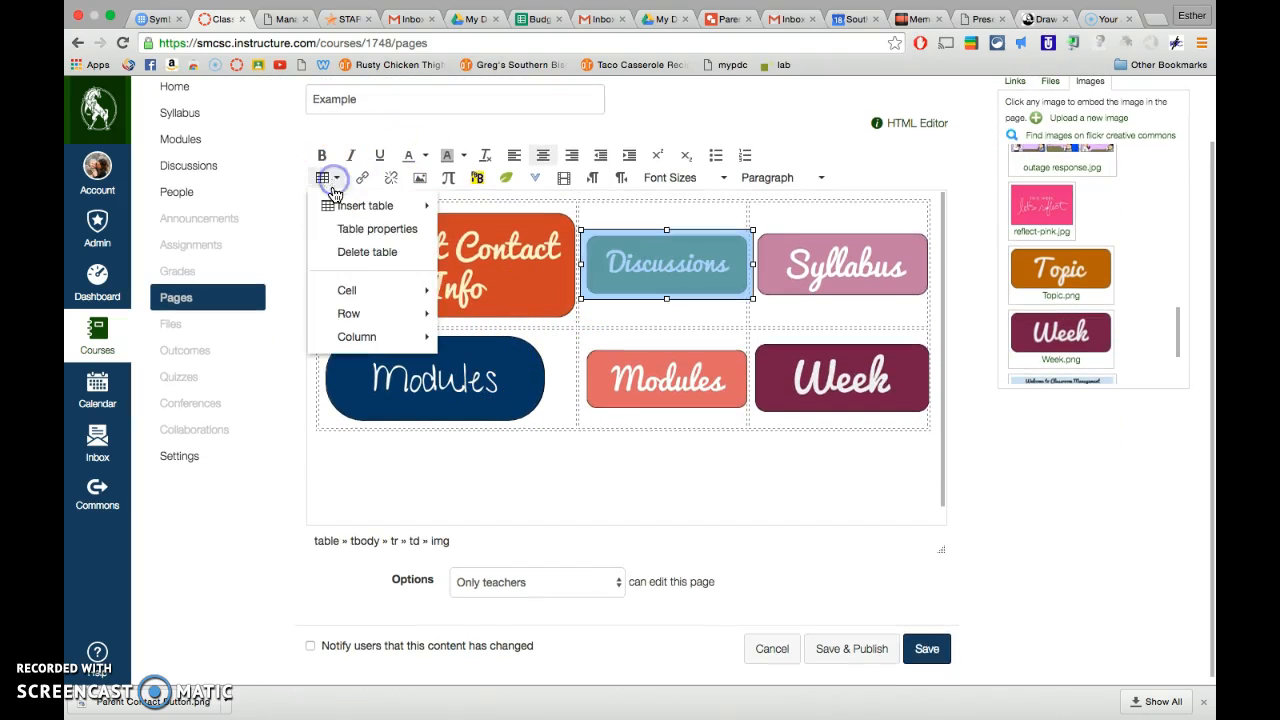
{"action": "left_click", "coordinate": [369, 291]}
{"action": "left_click", "coordinate": [486, 290]}
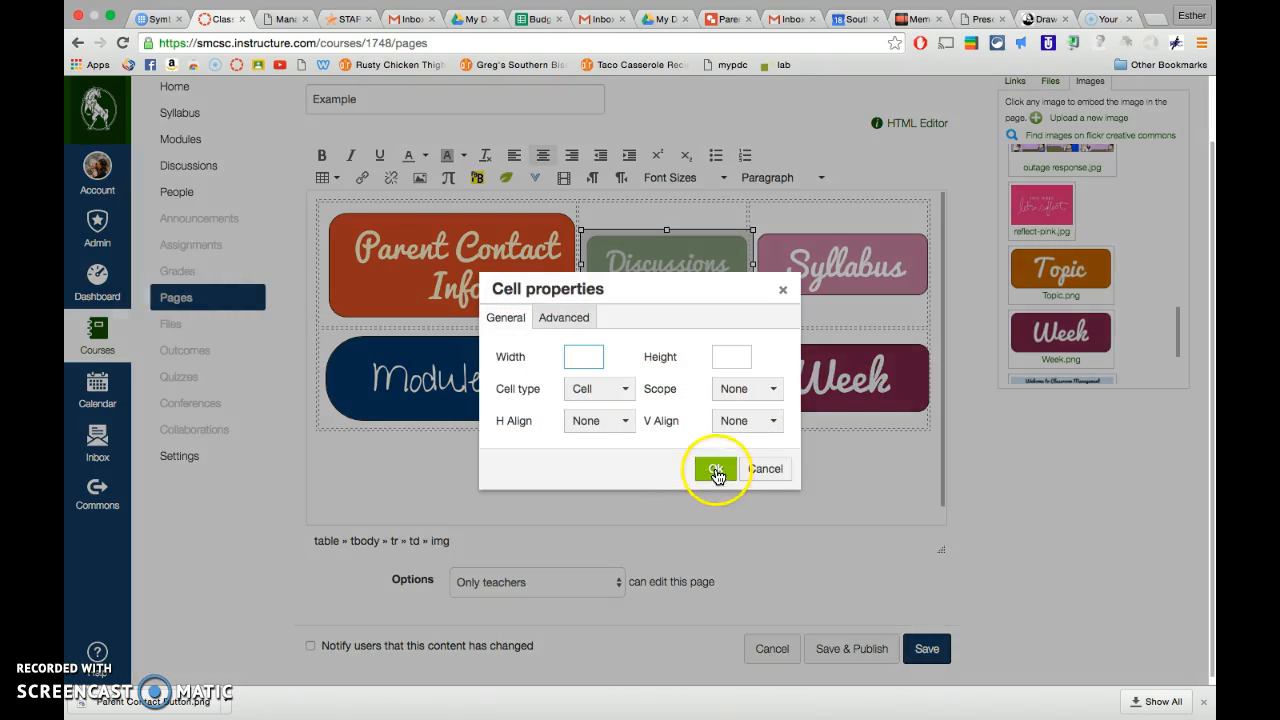
{"action": "left_click", "coordinate": [705, 469]}
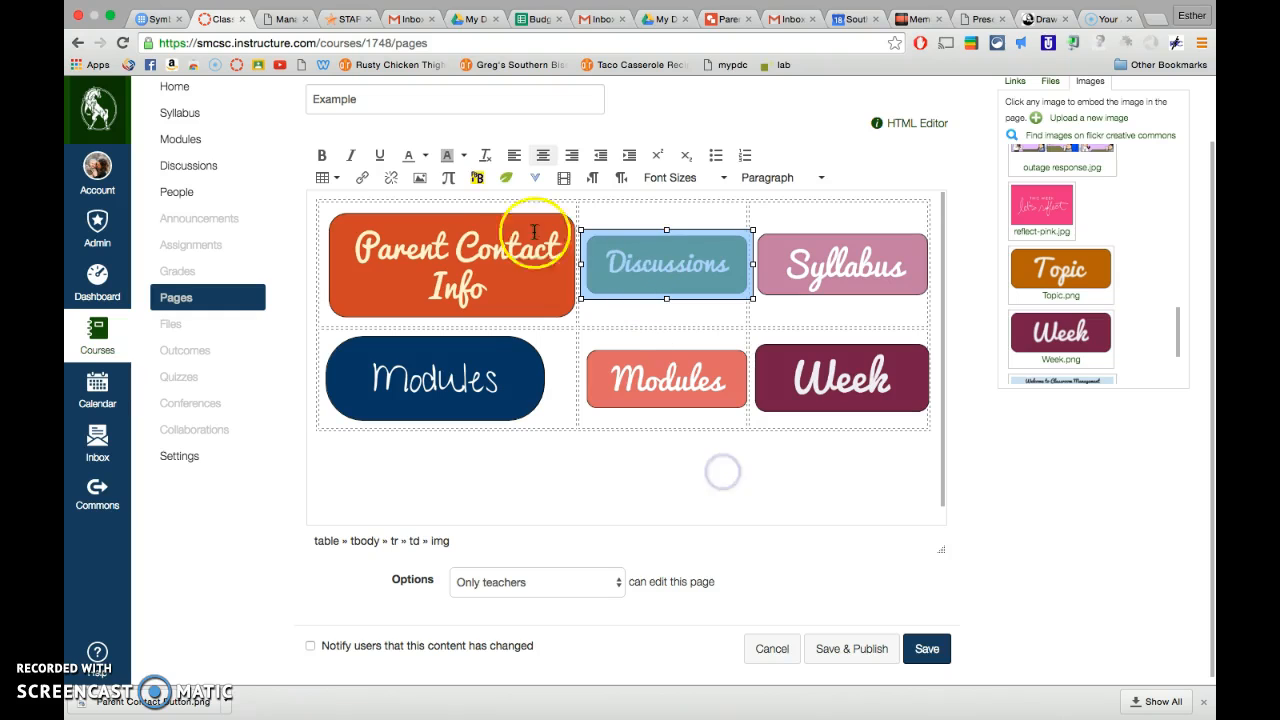
Check the Discussions image's dimensions in its image settings
{"action": "left_click", "coordinate": [421, 177]}
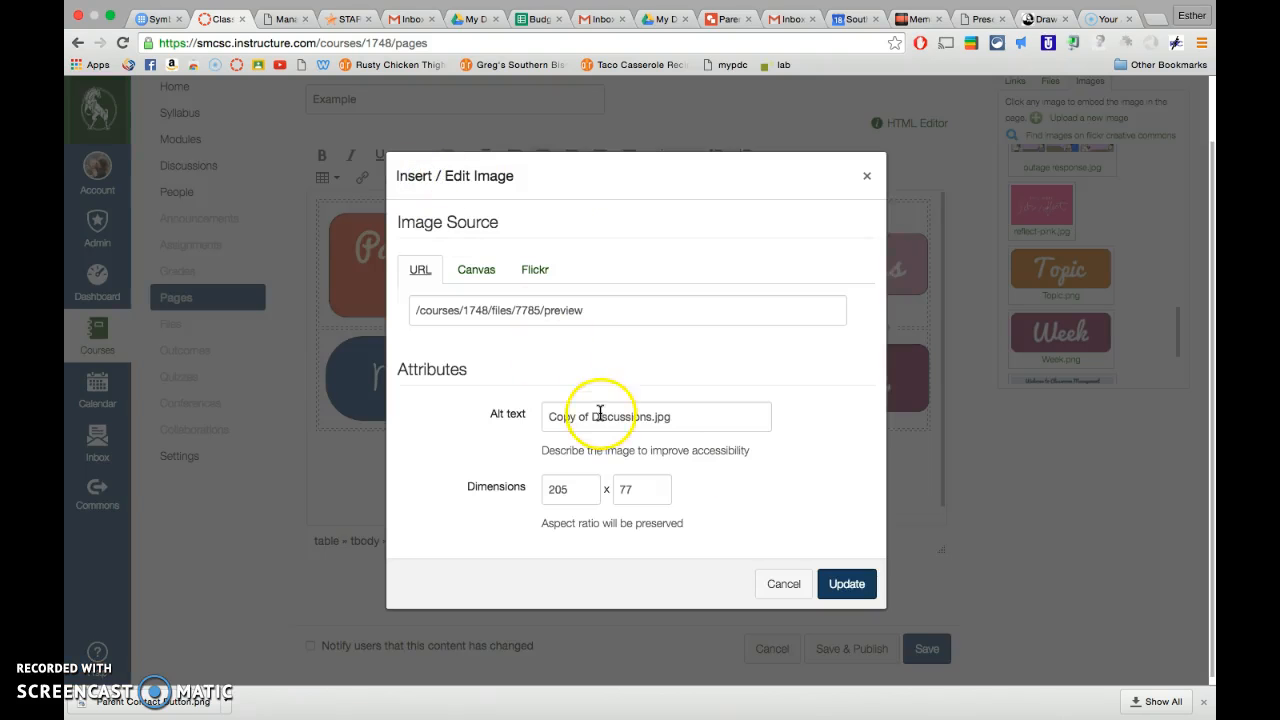
{"action": "left_click", "coordinate": [867, 175]}
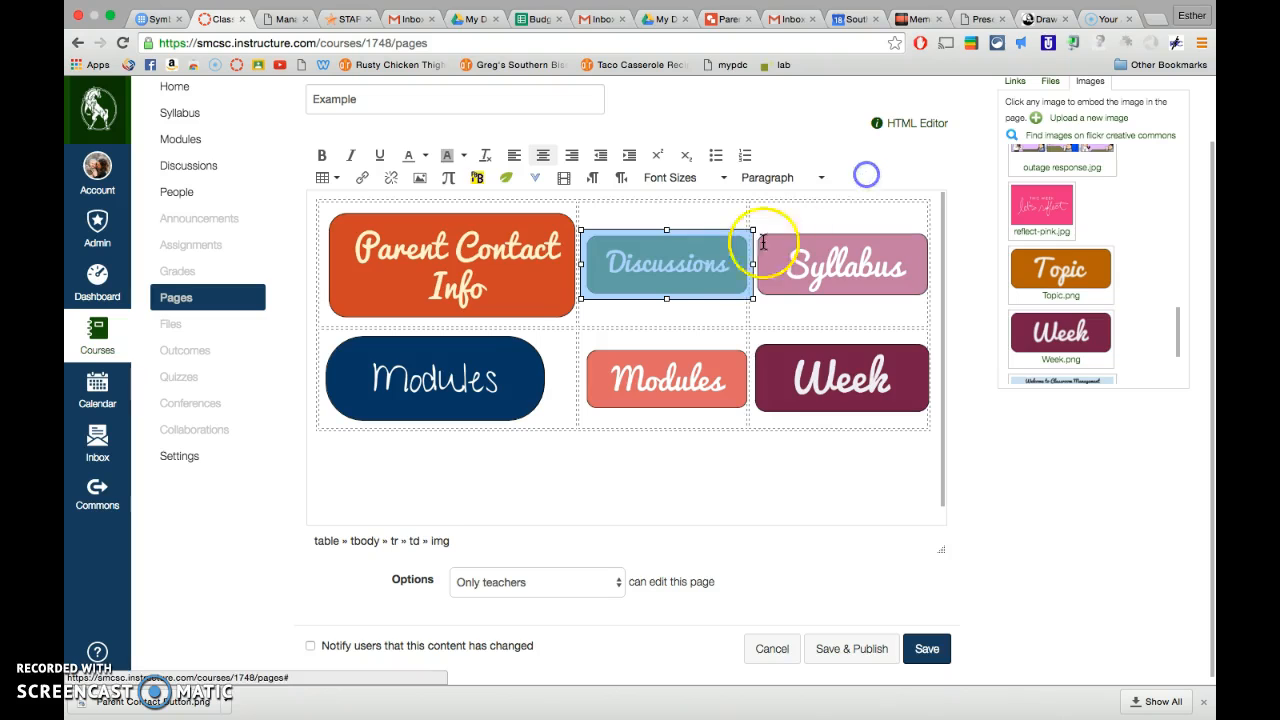
{"action": "left_click", "coordinate": [419, 177]}
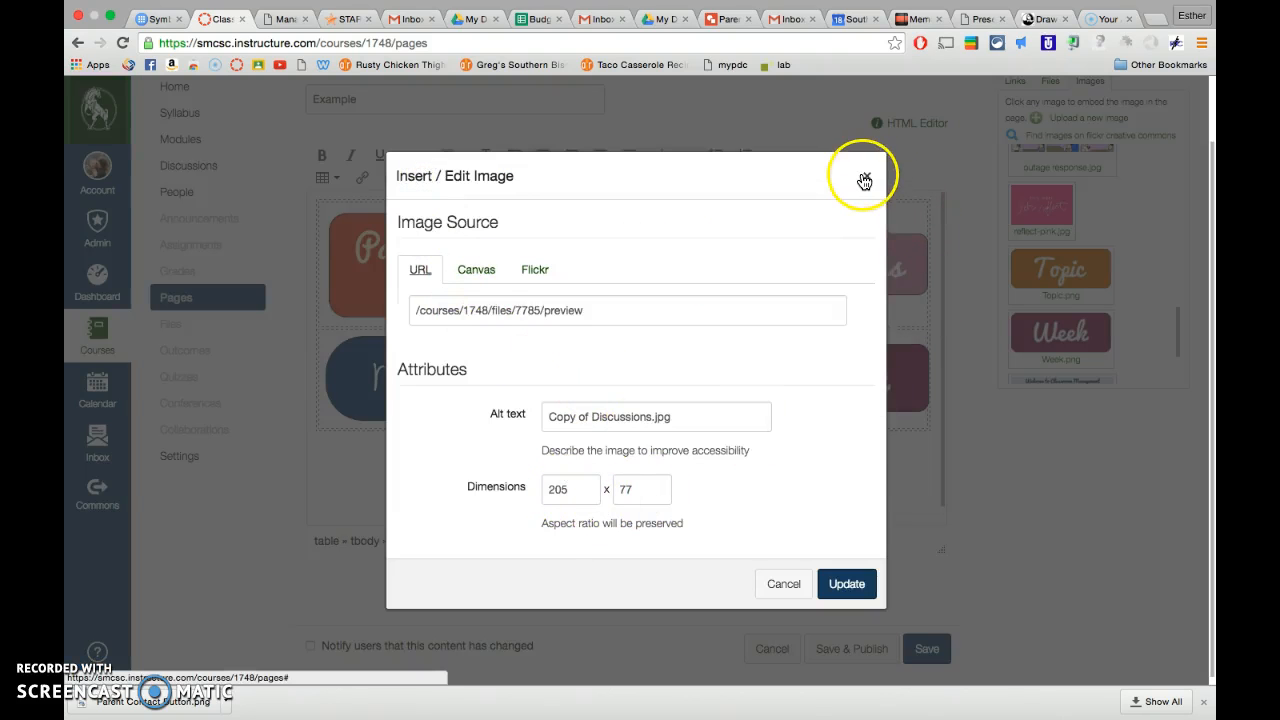
{"action": "left_click", "coordinate": [865, 180]}
Set the Parent Contact Info image's width to 250, preserving its aspect ratio
{"action": "left_click", "coordinate": [472, 253]}
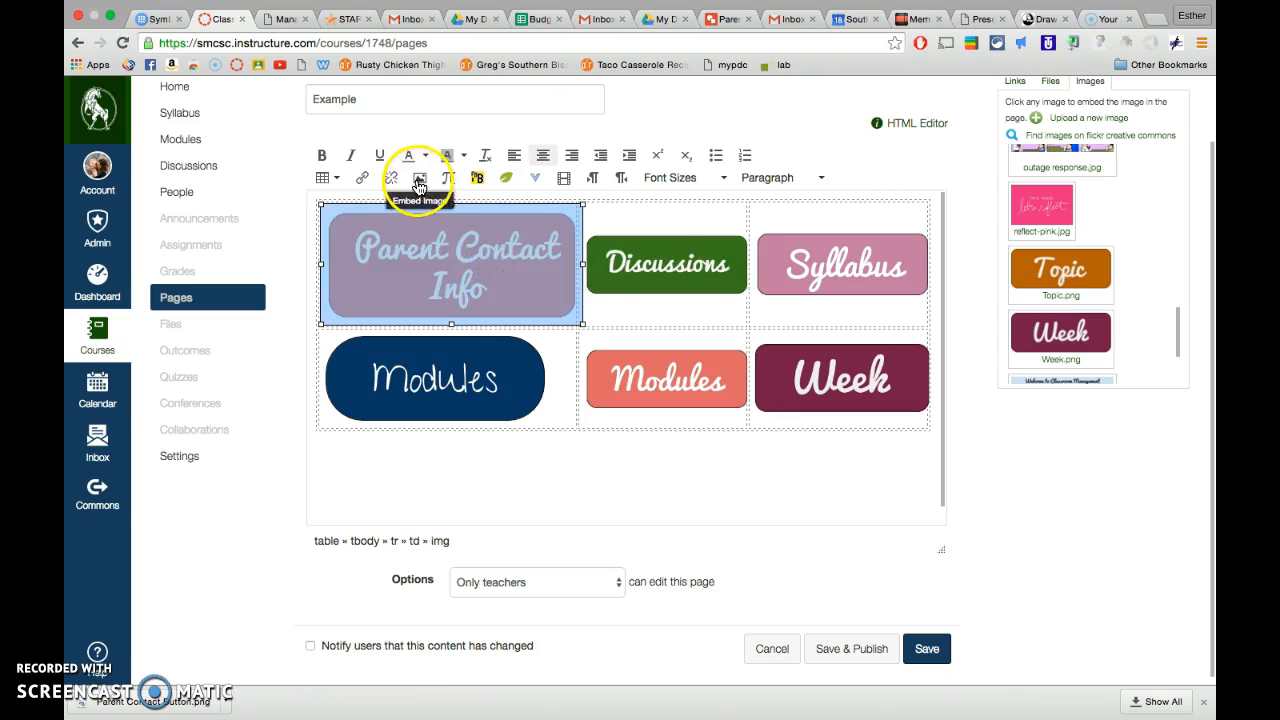
{"action": "left_click", "coordinate": [419, 187]}
{"action": "left_click", "coordinate": [568, 484]}
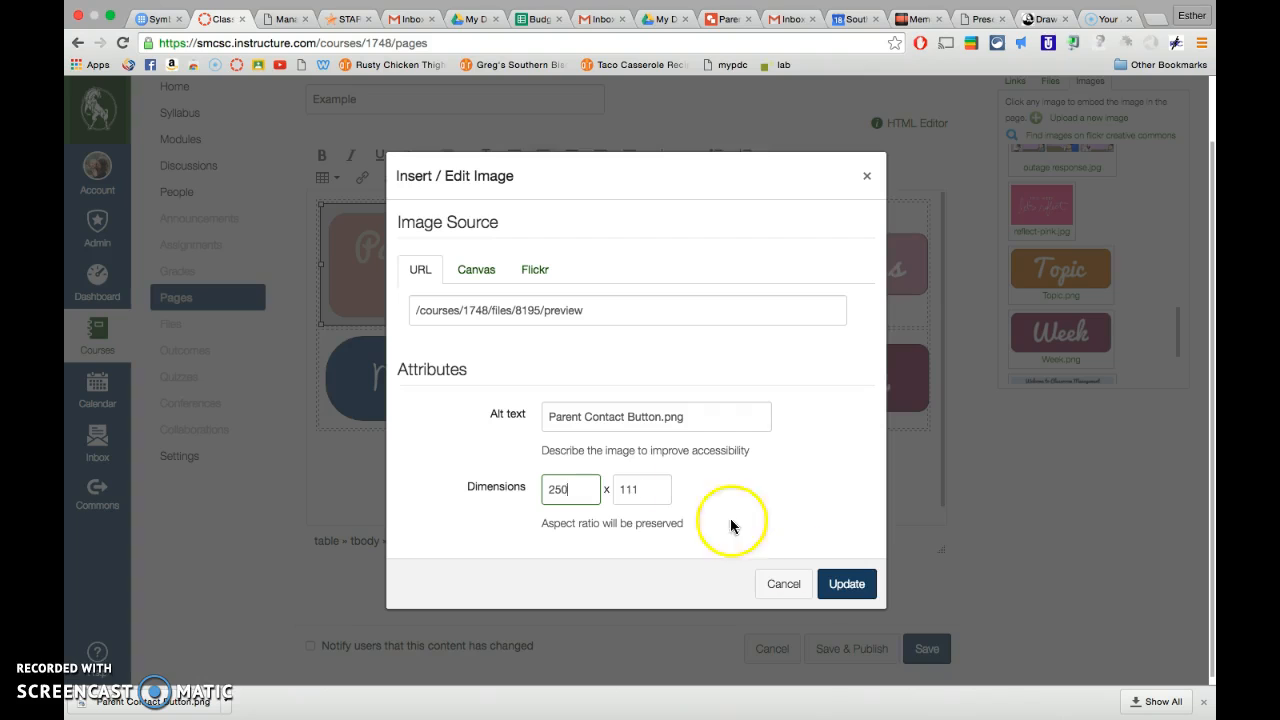
{"action": "left_click", "coordinate": [840, 584]}
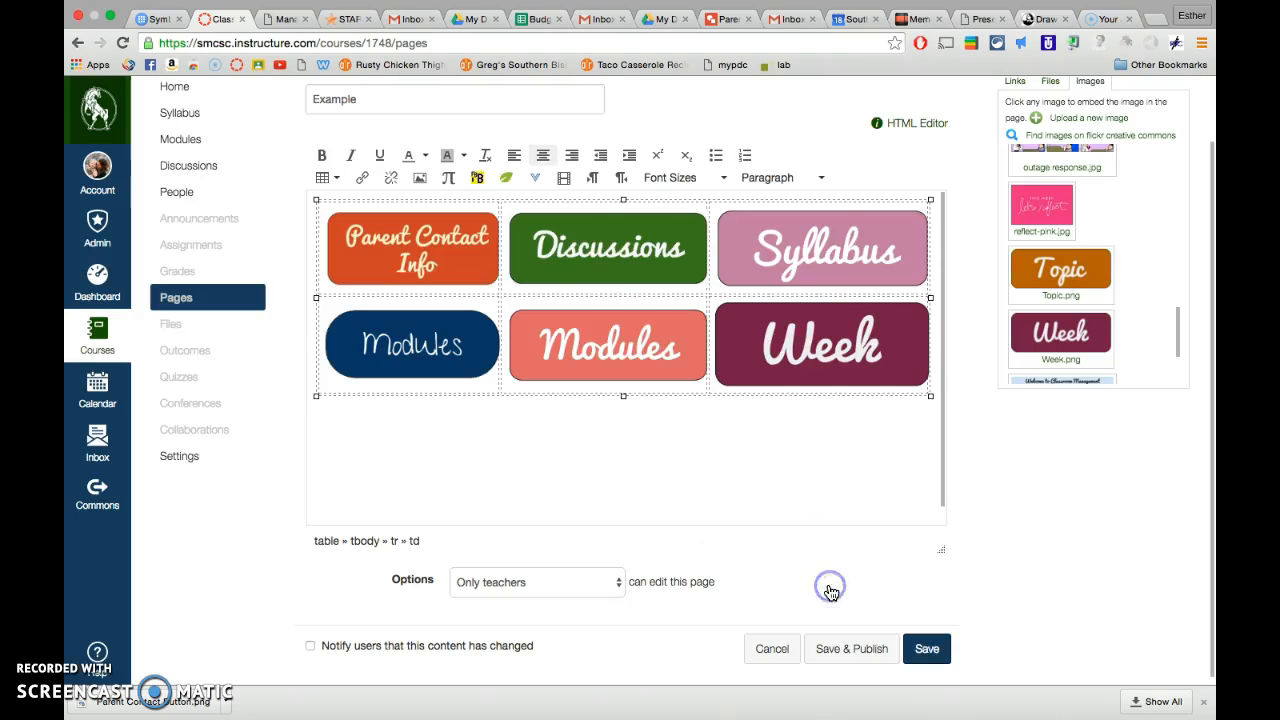
Recheck the Discussions image's dimensions as a reference for sizing the other buttons
{"action": "left_click", "coordinate": [785, 355]}
{"action": "left_click", "coordinate": [590, 258]}
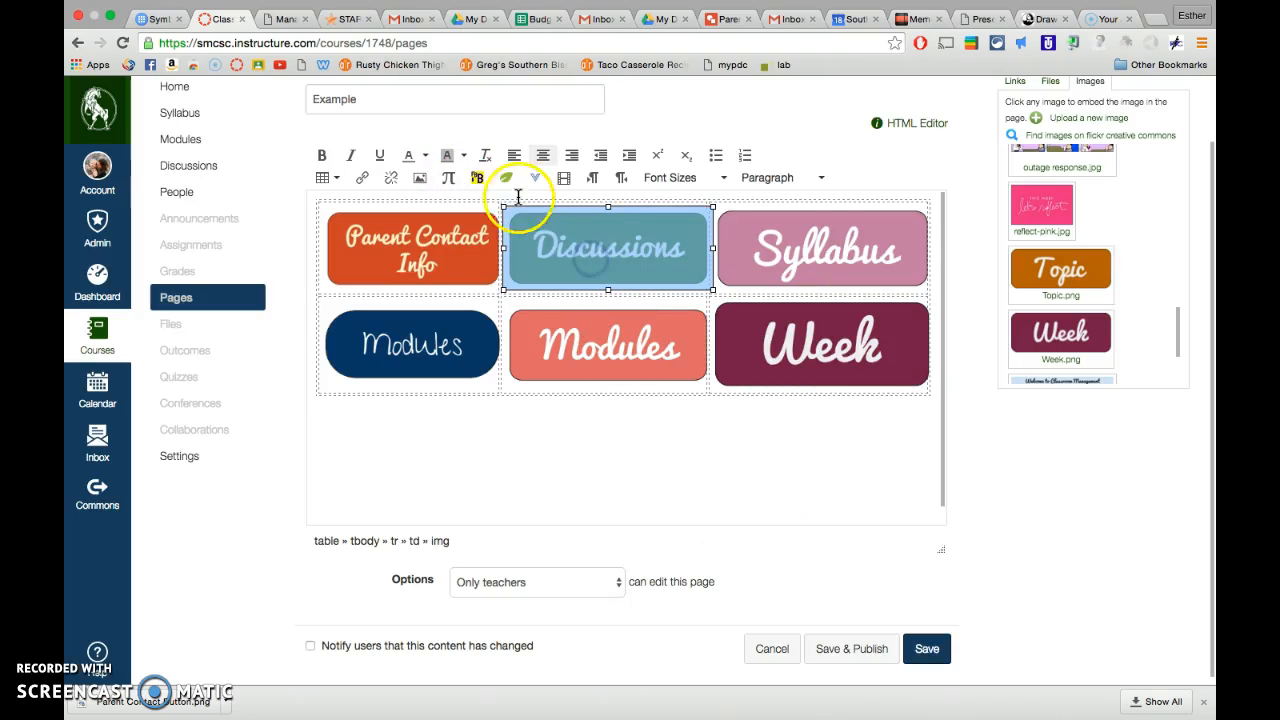
{"action": "left_click", "coordinate": [419, 180]}
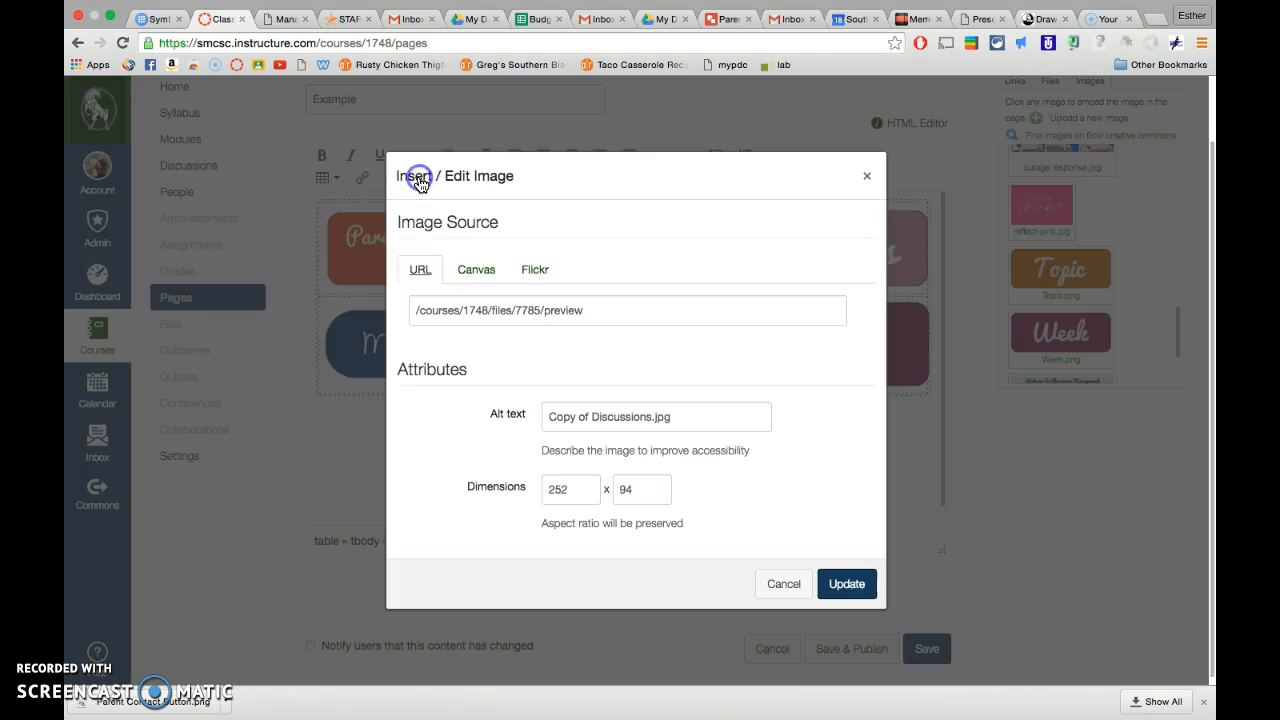
{"action": "left_click", "coordinate": [867, 176]}
Set the Week image's width to 252, preserving its aspect ratio
{"action": "left_click", "coordinate": [829, 365]}
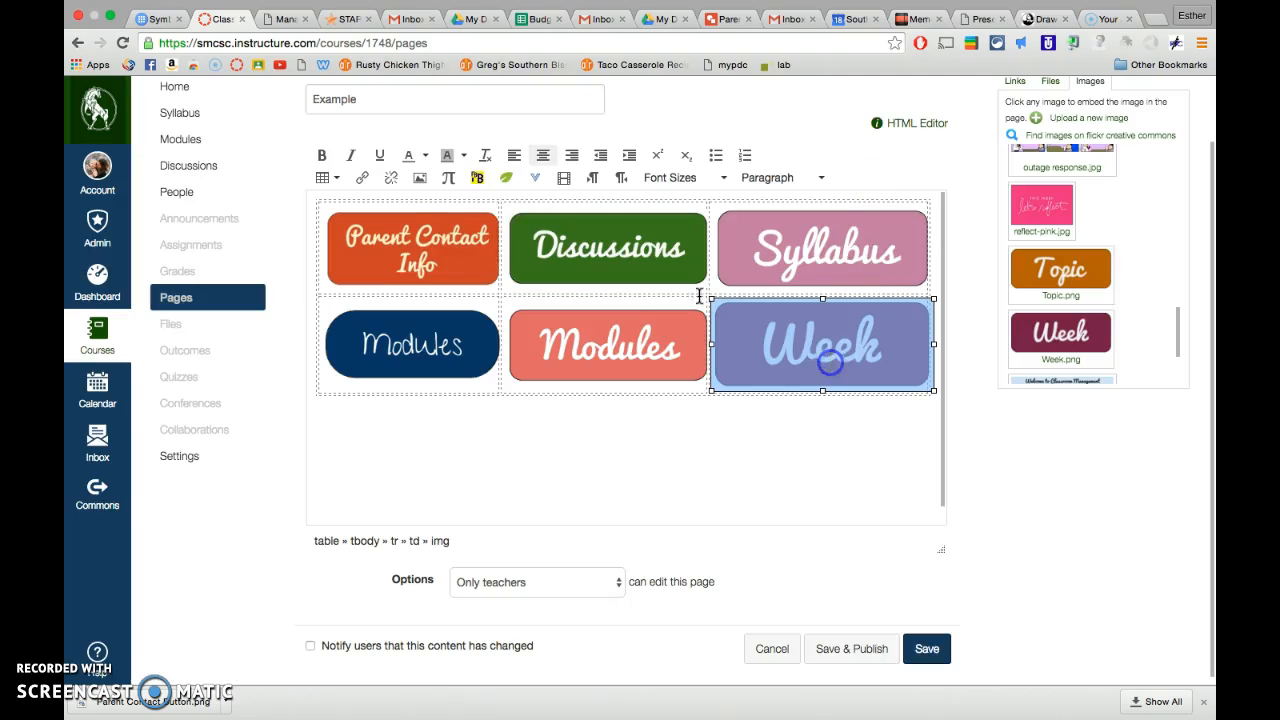
{"action": "left_click", "coordinate": [423, 178]}
{"action": "double_click", "coordinate": [571, 499]}
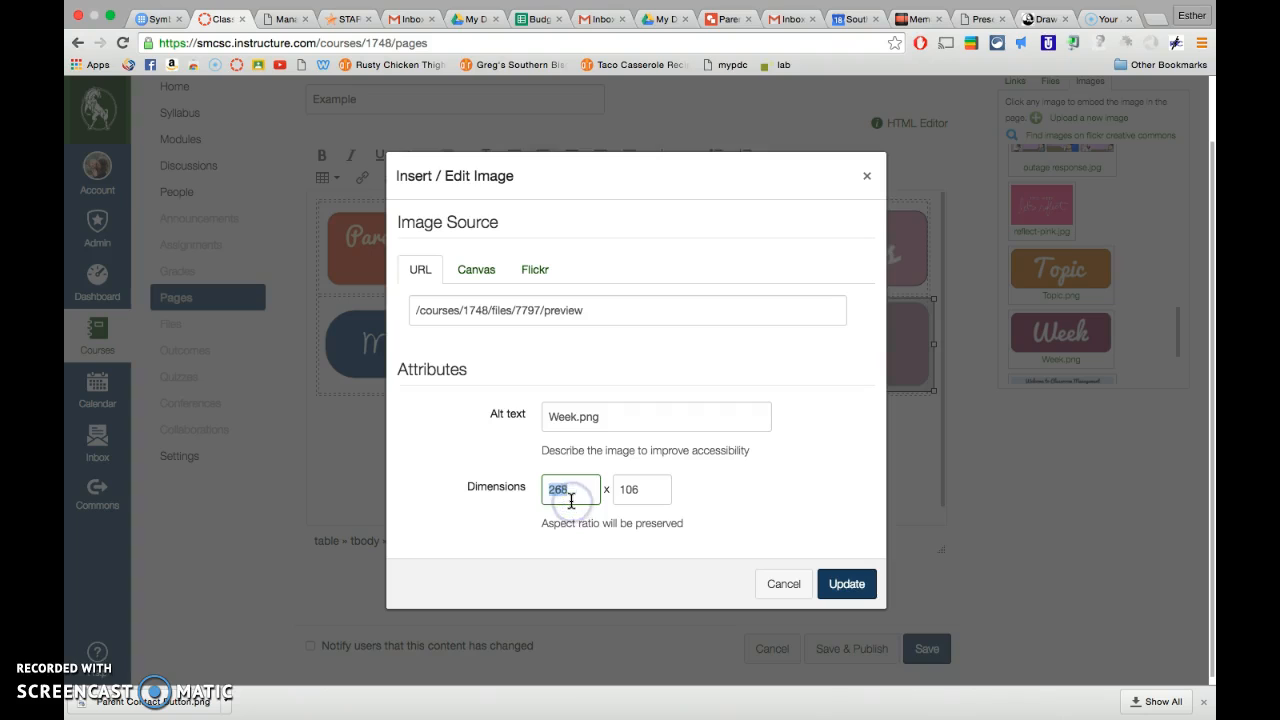
{"action": "type", "text": "252"}
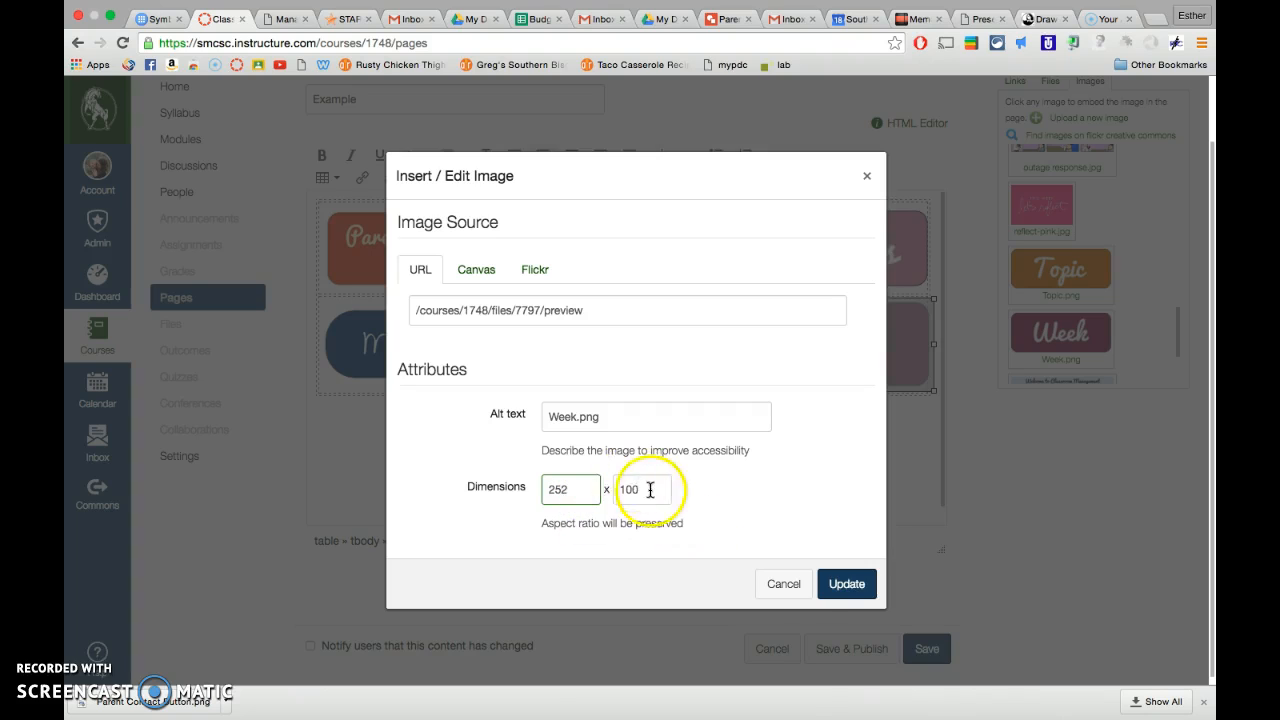
{"action": "left_click", "coordinate": [846, 584]}
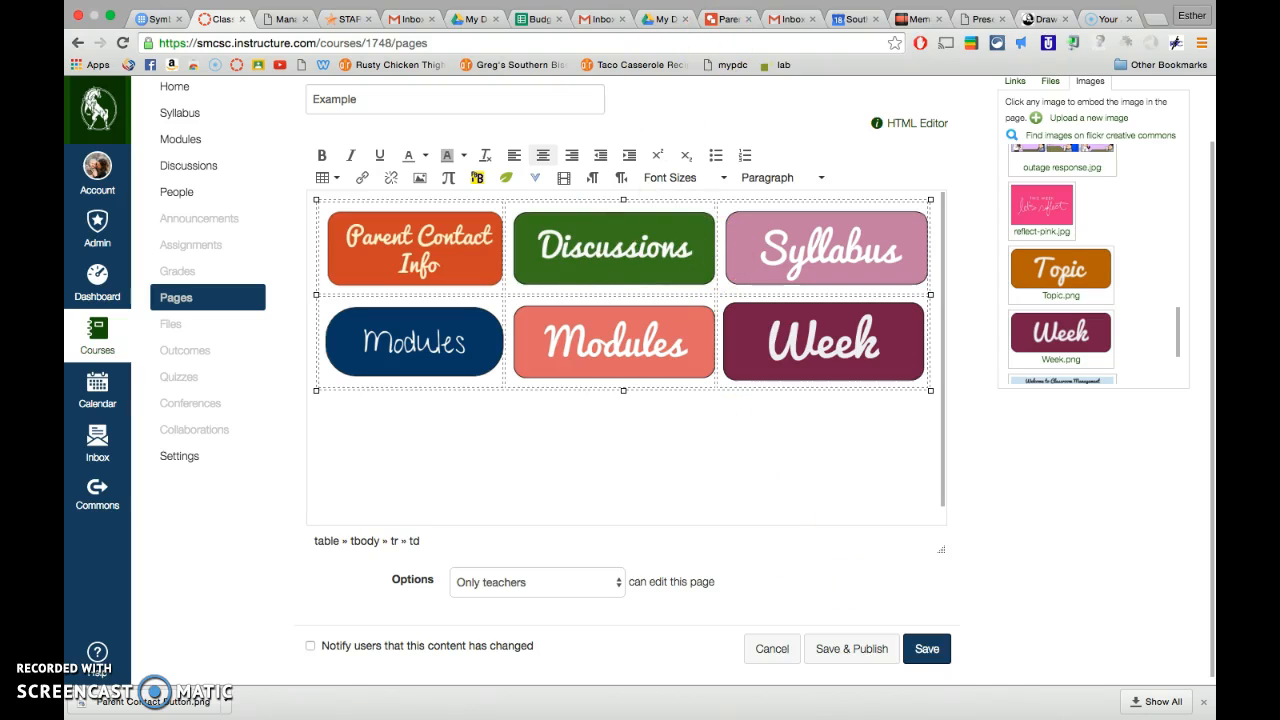
View the Parent Contact Button drawing in Google Drawings and return to the Canvas page editor
{"action": "left_click", "coordinate": [728, 19]}
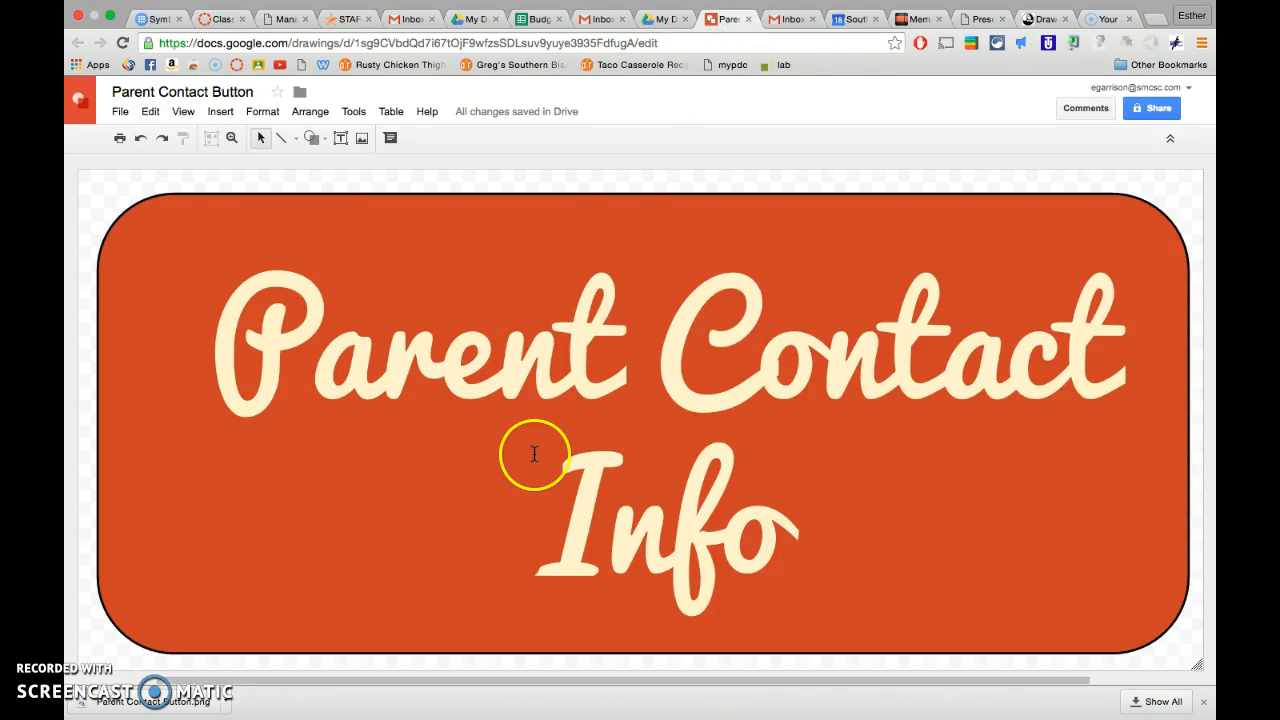
{"action": "left_click", "coordinate": [220, 19]}
{"action": "scroll", "coordinate": [929, 333], "scroll_direction": "up", "scroll_amount": 2}
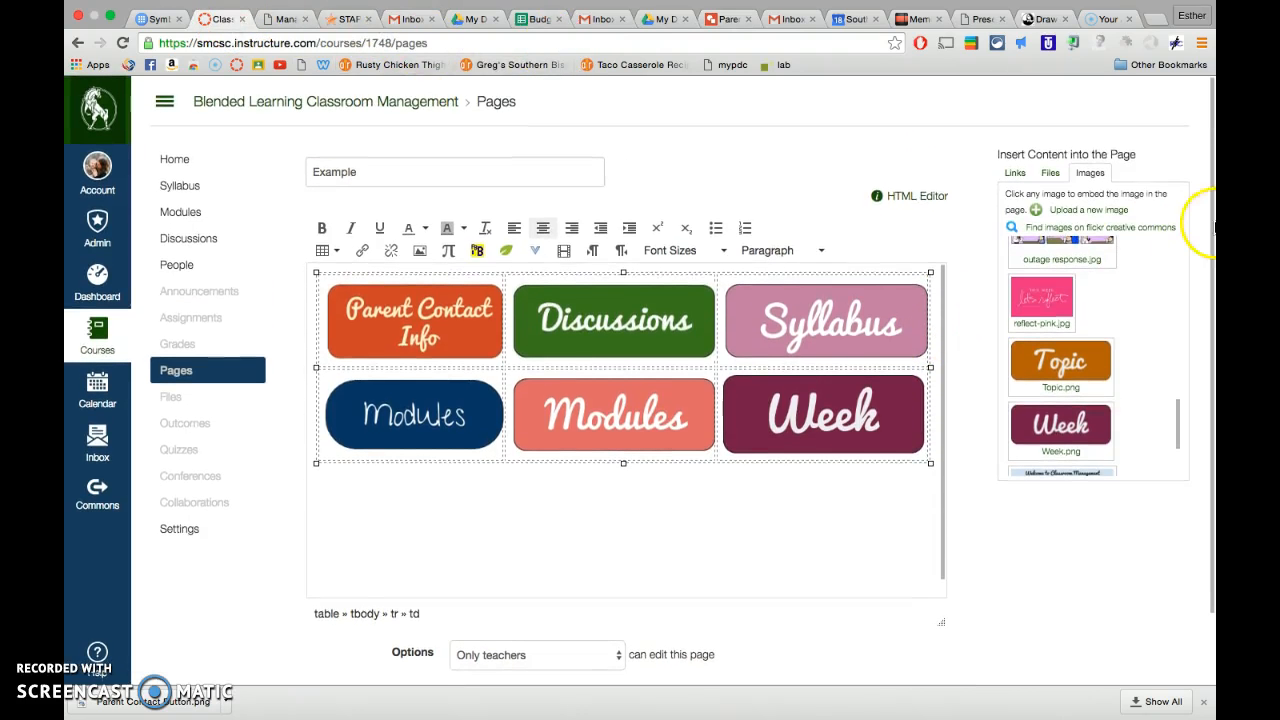
Link the Discussions image to the course's Discussion Index
{"action": "left_click", "coordinate": [370, 335]}
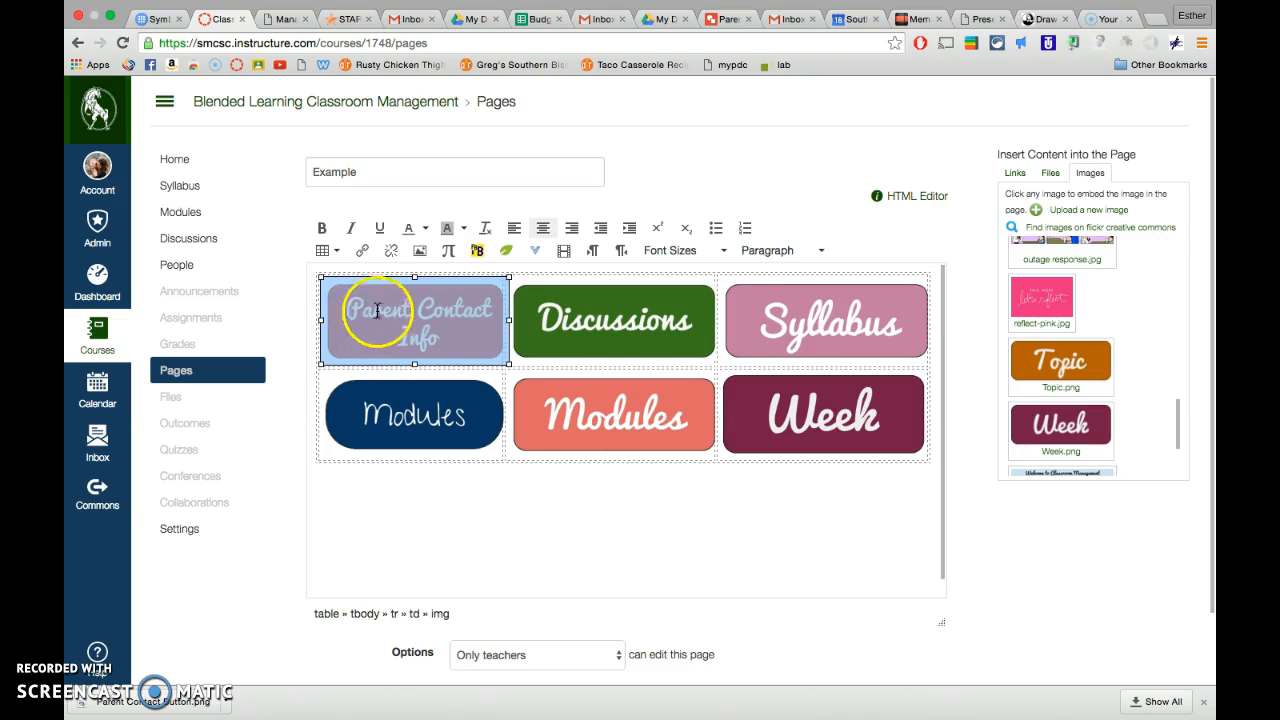
{"action": "left_click", "coordinate": [614, 324]}
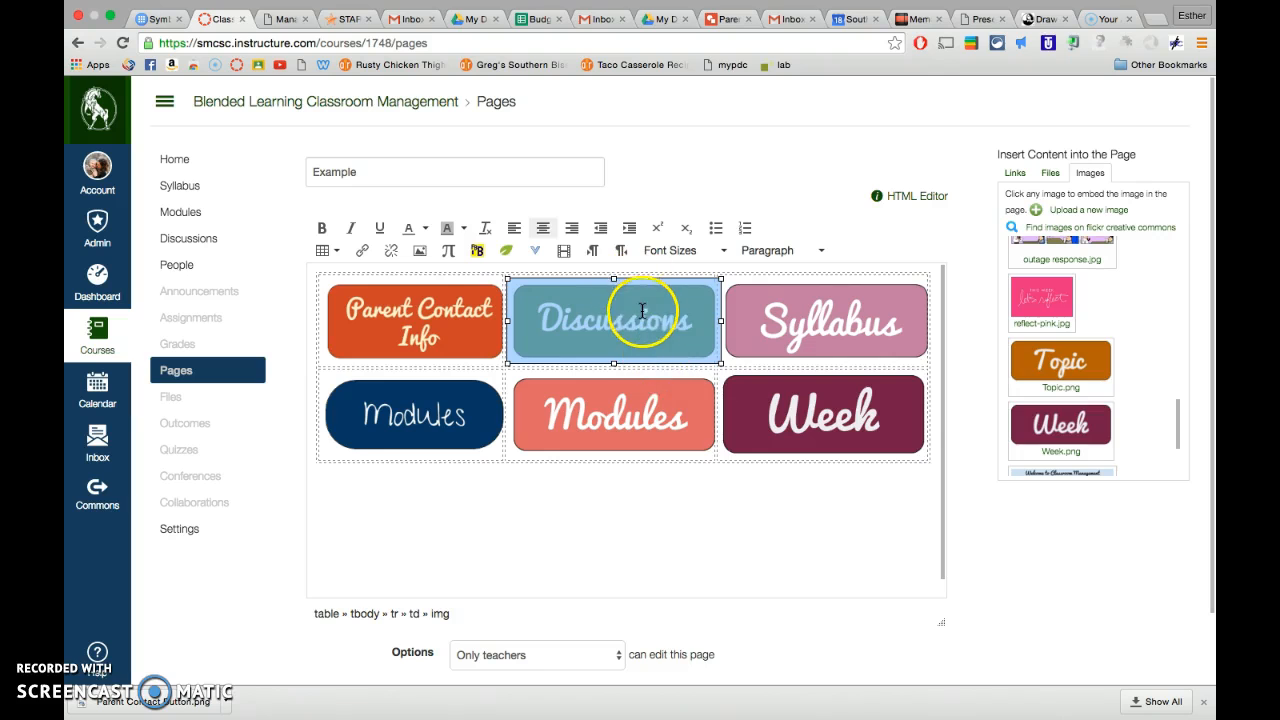
{"action": "left_click", "coordinate": [1012, 176]}
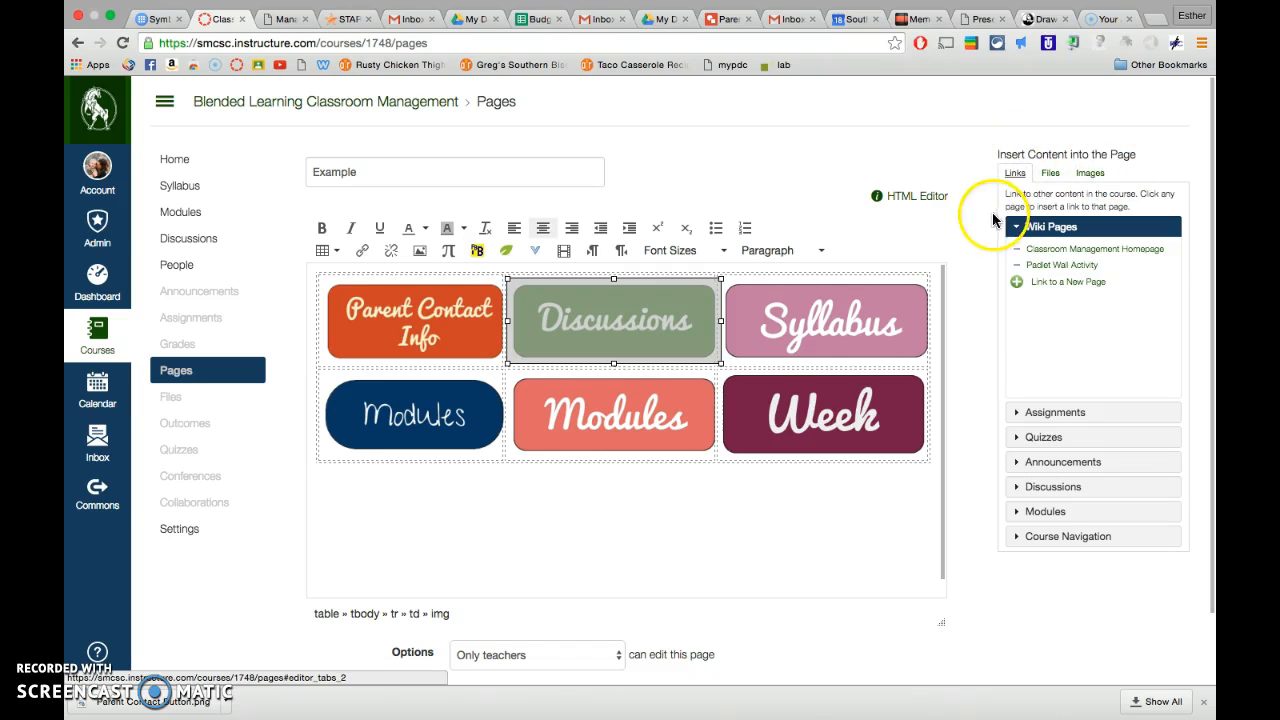
{"action": "left_click", "coordinate": [1040, 487]}
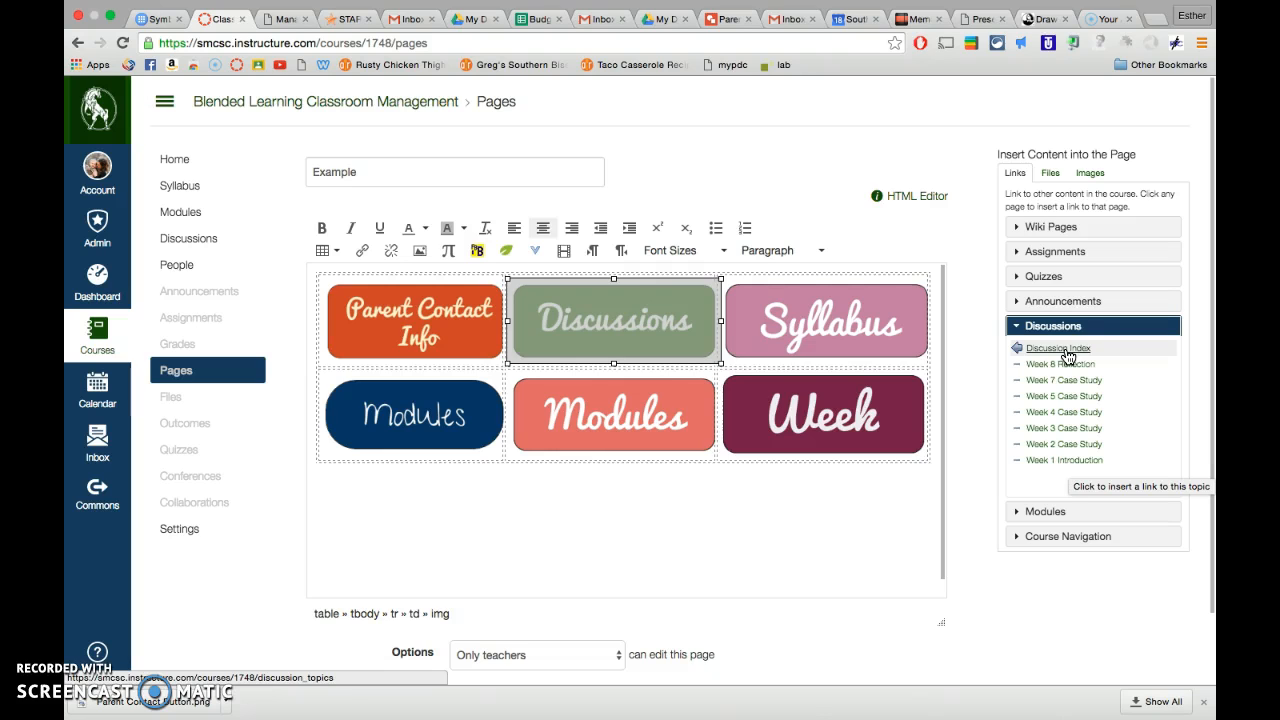
{"action": "left_click", "coordinate": [1058, 348]}
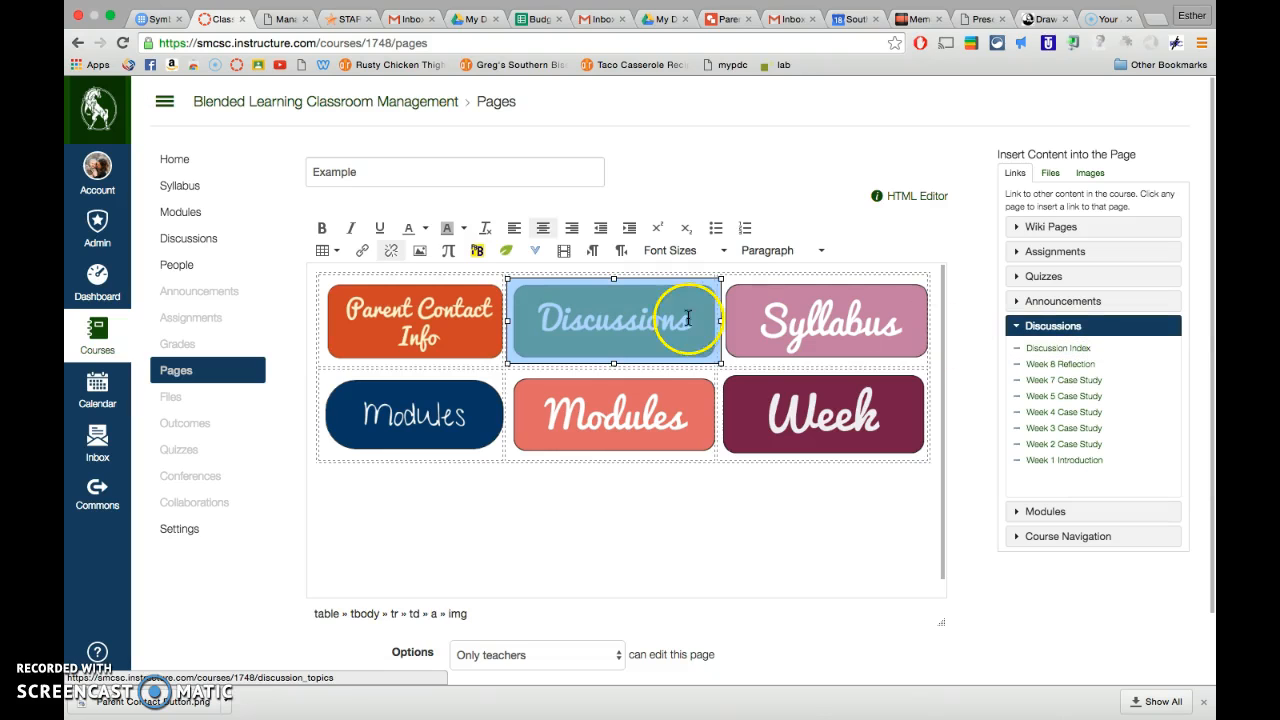
{"action": "left_click", "coordinate": [598, 324]}
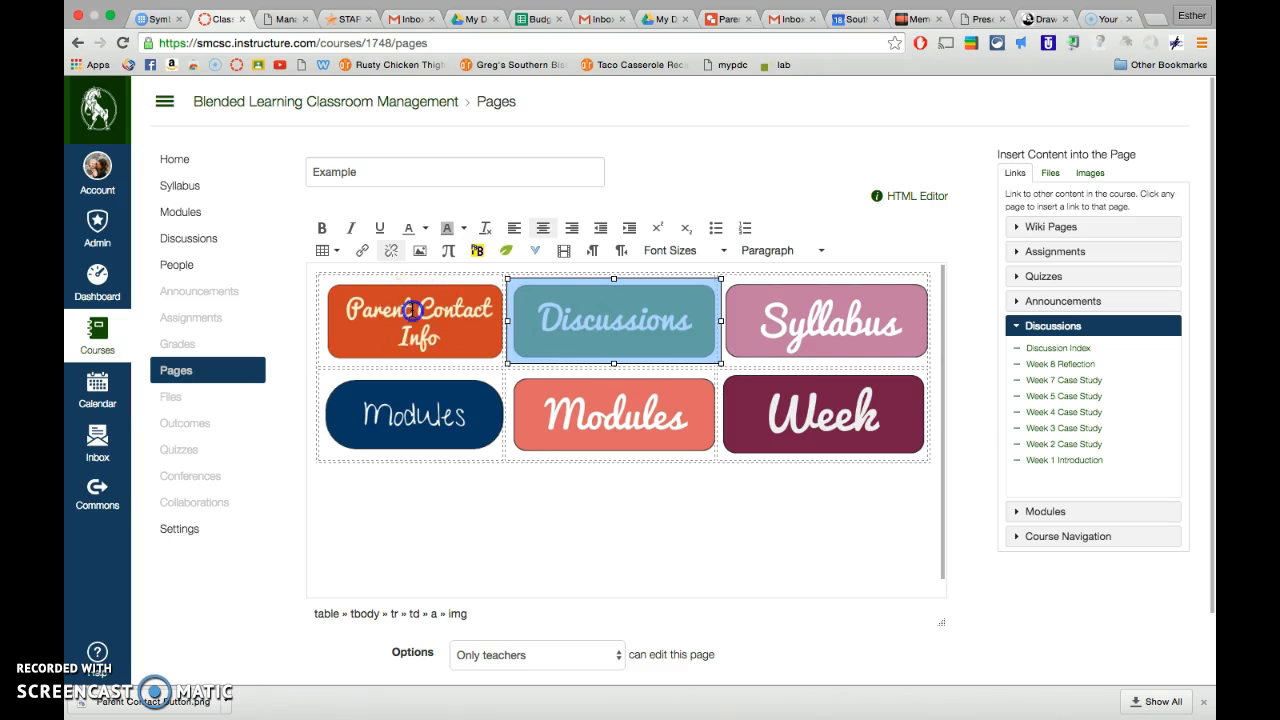
View the website URL link dialog for the Parent Contact Info image and close it without adding a link
{"action": "left_click", "coordinate": [412, 310]}
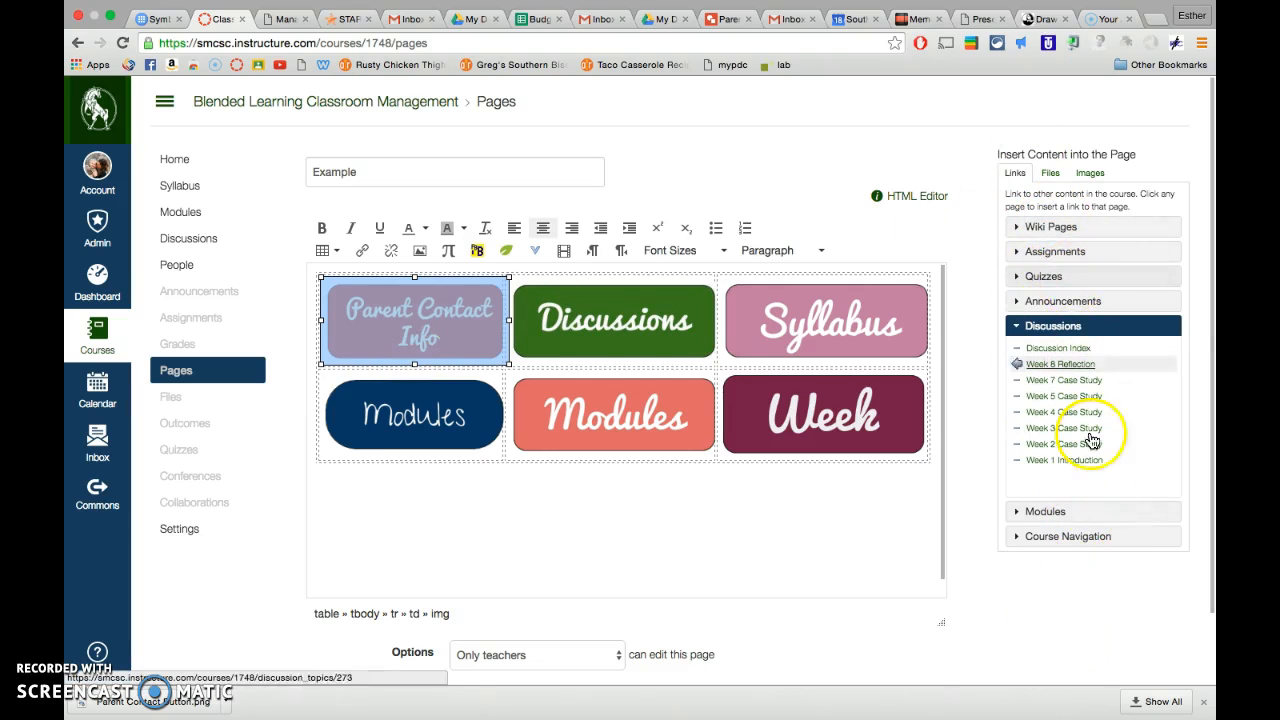
{"action": "left_click", "coordinate": [363, 253]}
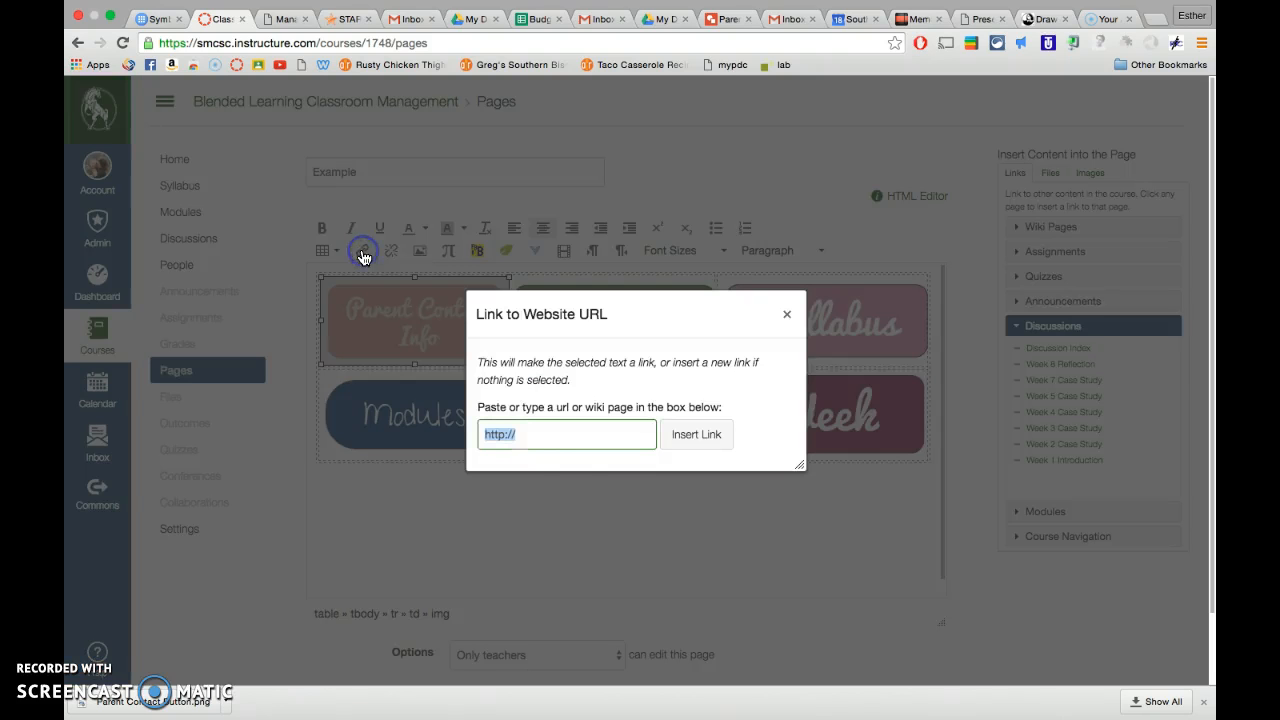
{"action": "left_click", "coordinate": [787, 315]}
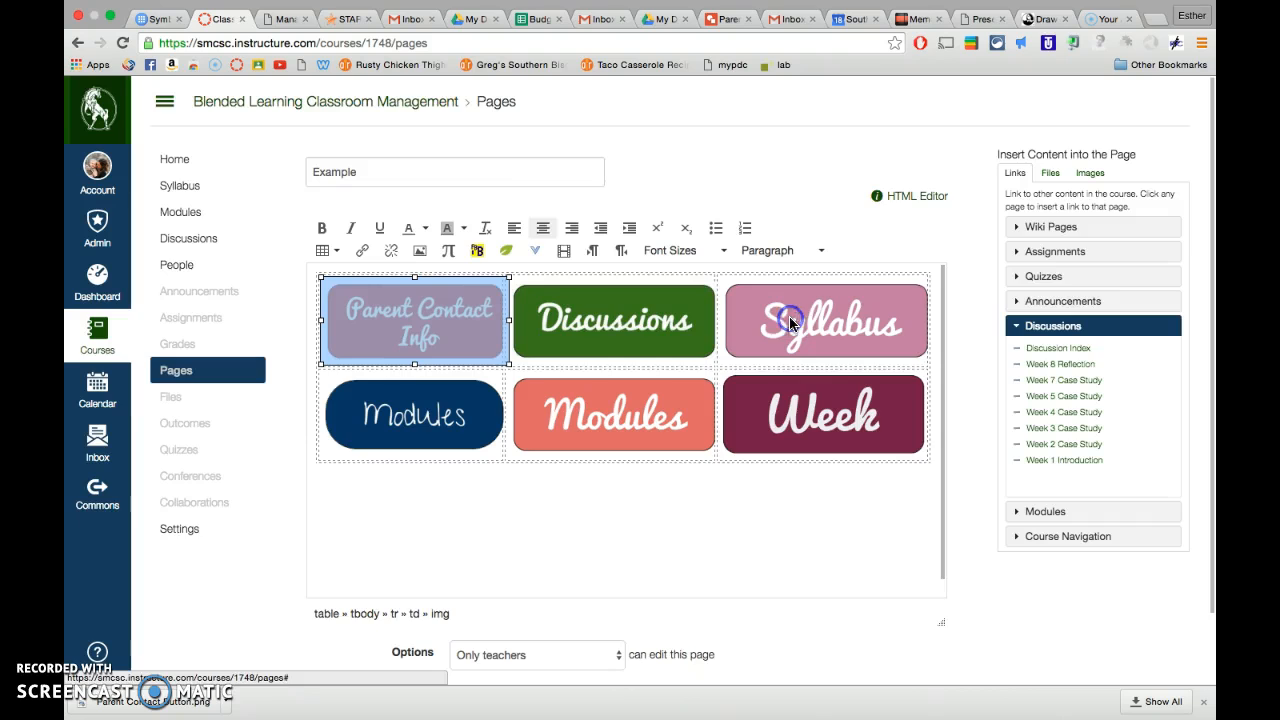
Save and publish the Example page
{"action": "scroll", "coordinate": [838, 469], "scroll_direction": "down", "scroll_amount": 2}
{"action": "left_click", "coordinate": [865, 640]}
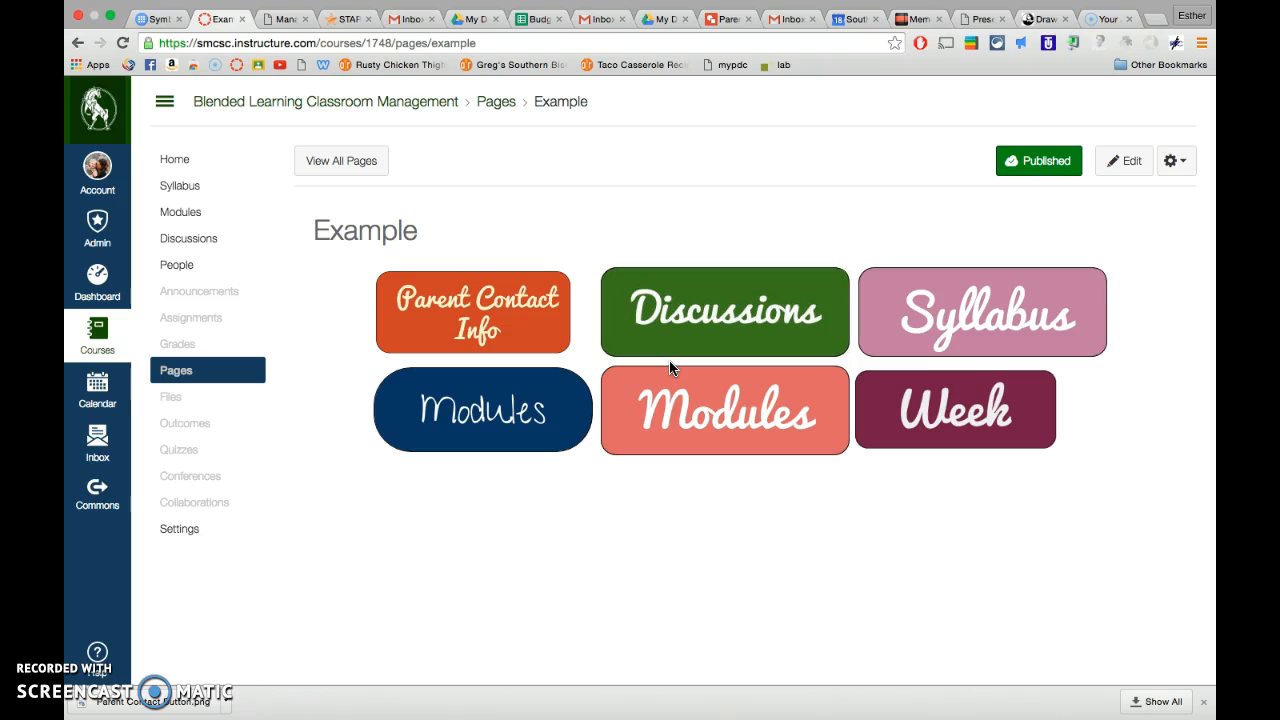
Switch to the Parent Contact Button drawing in Google Drawings
{"action": "left_click", "coordinate": [722, 20]}
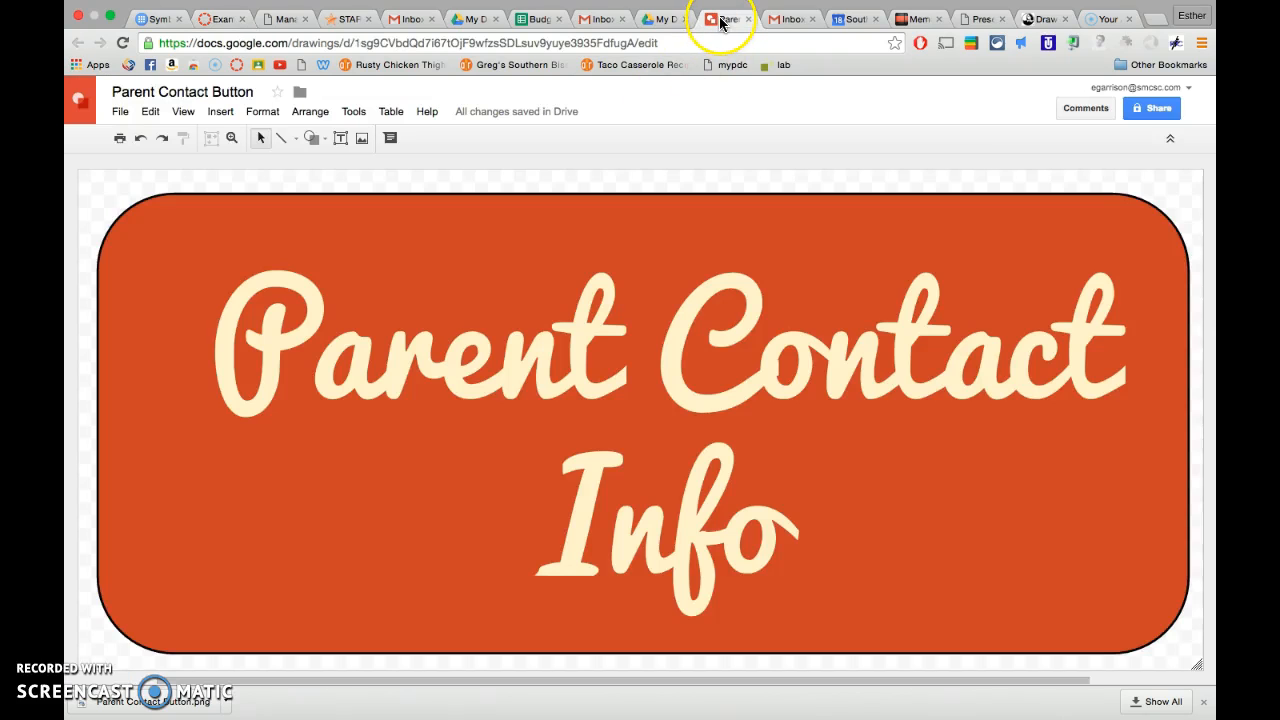